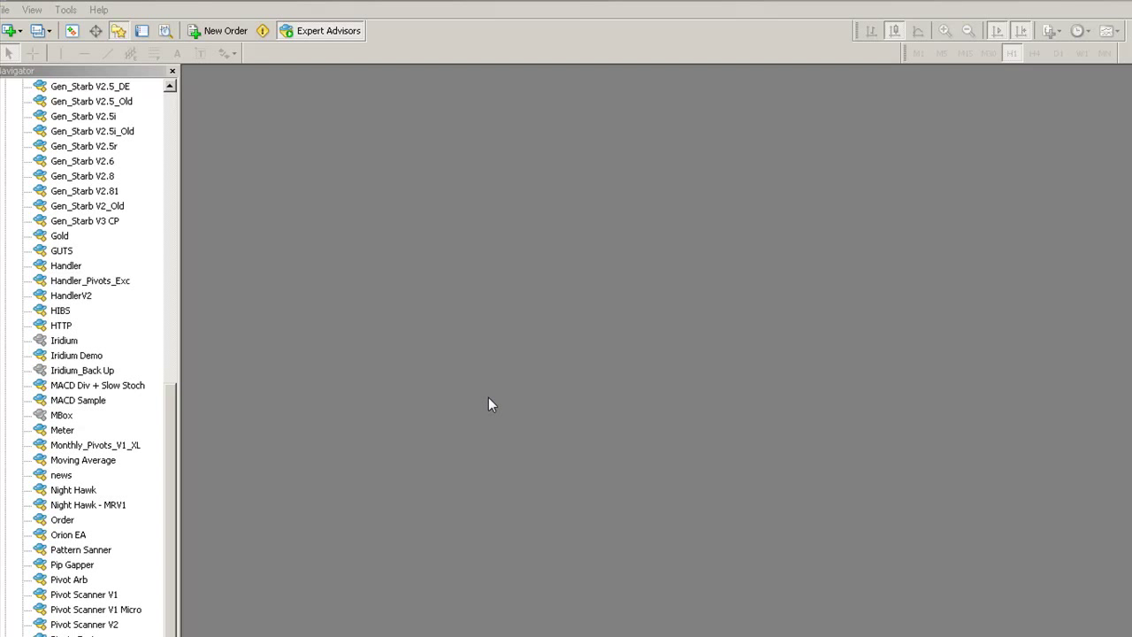
# Open a maximized EURUSD chart with its grid hidden.
pyautogui.click(7, 9)
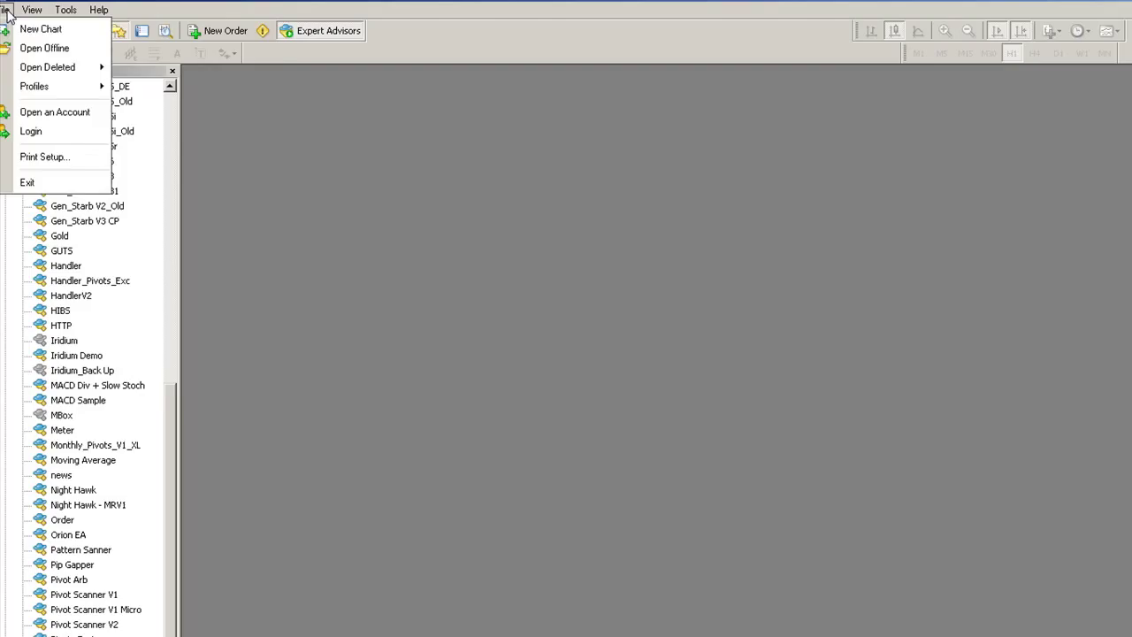
pyautogui.click(18, 30)
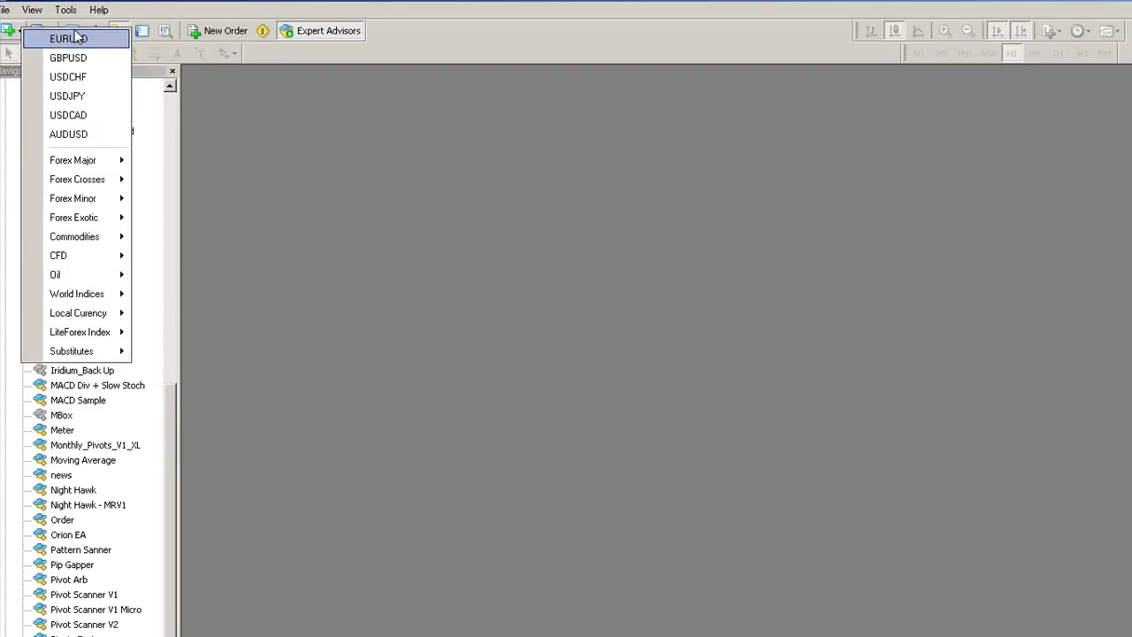
pyautogui.click(80, 38)
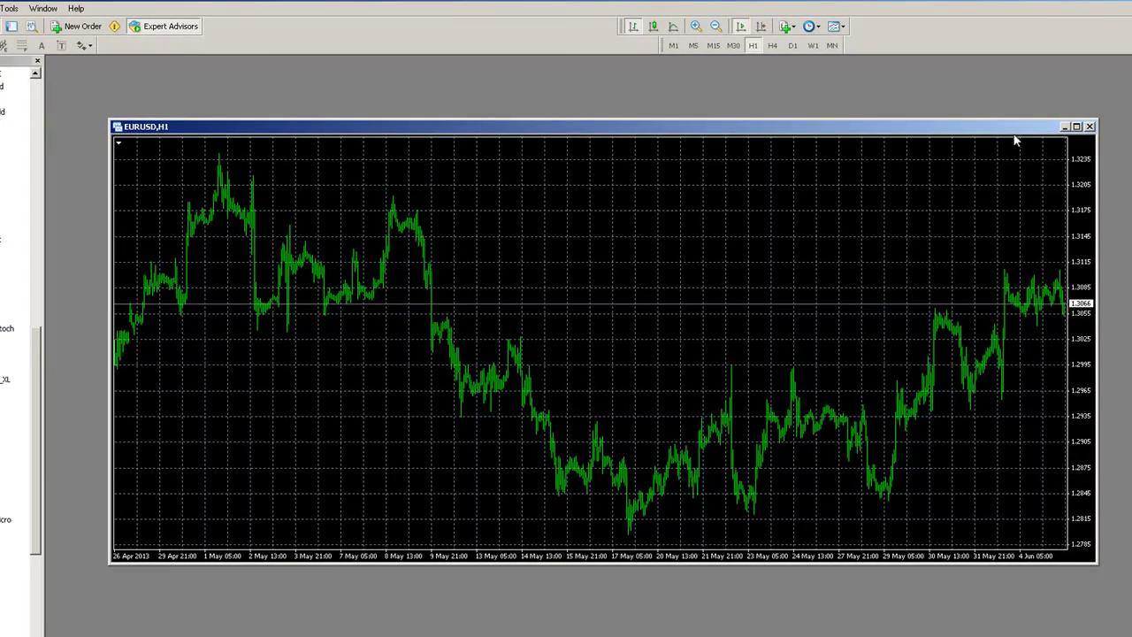
pyautogui.click(1077, 127)
pyautogui.rightClick(891, 189)
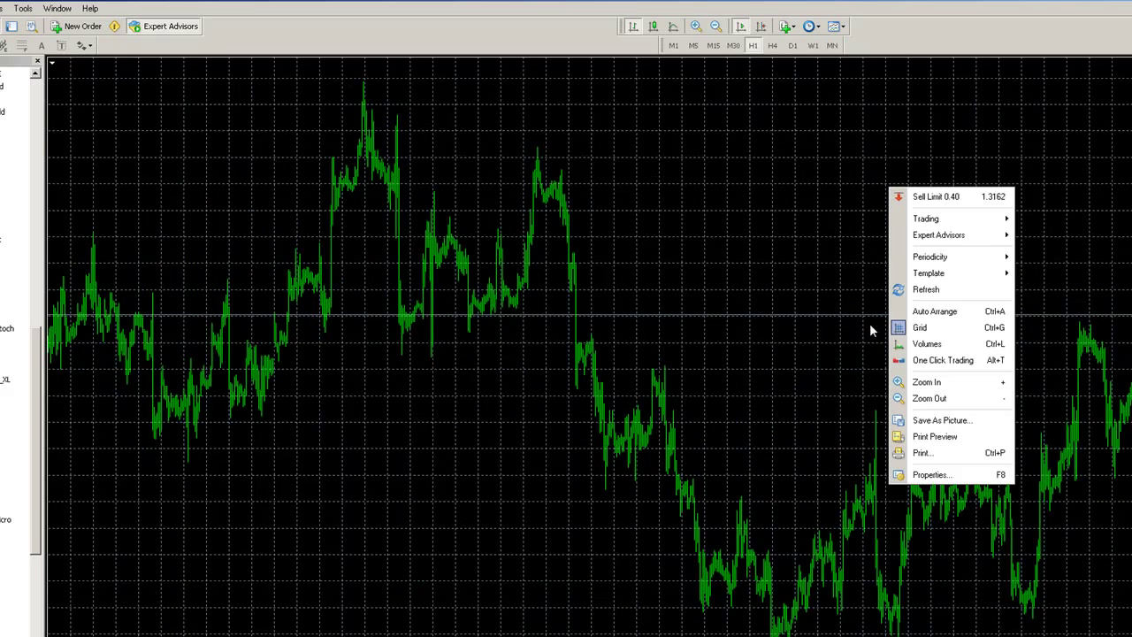
pyautogui.click(922, 329)
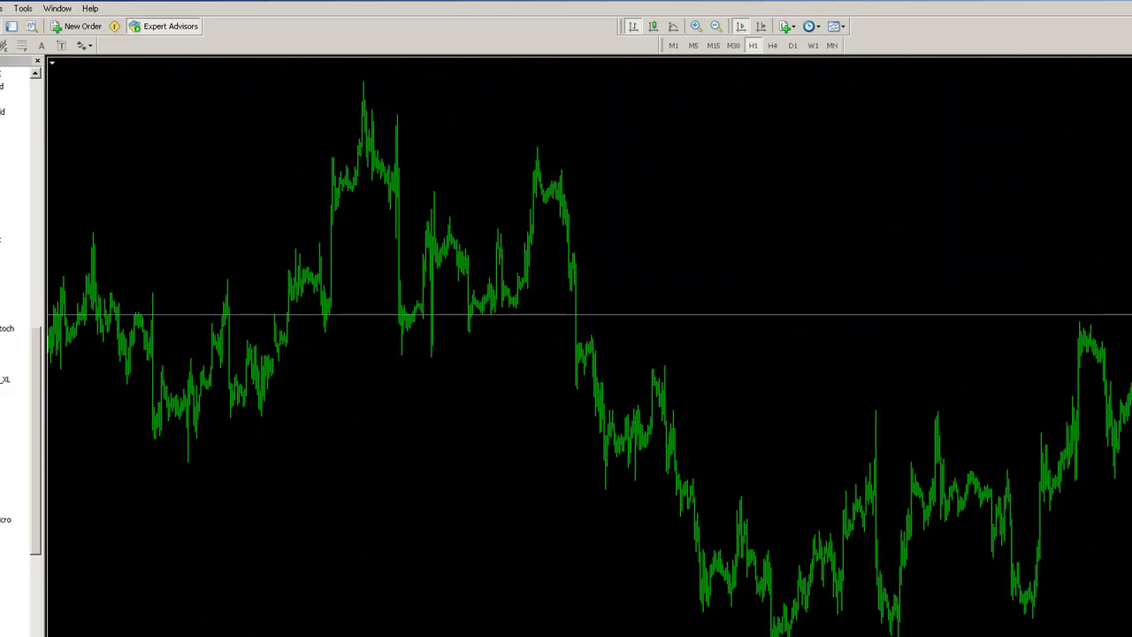
# Attach the Platinum indicator to the EURUSD chart and zoom in to candlesticks.
pyautogui.moveTo(18, 389); pyautogui.dragTo(257, 397)
pyautogui.click(389, 310)
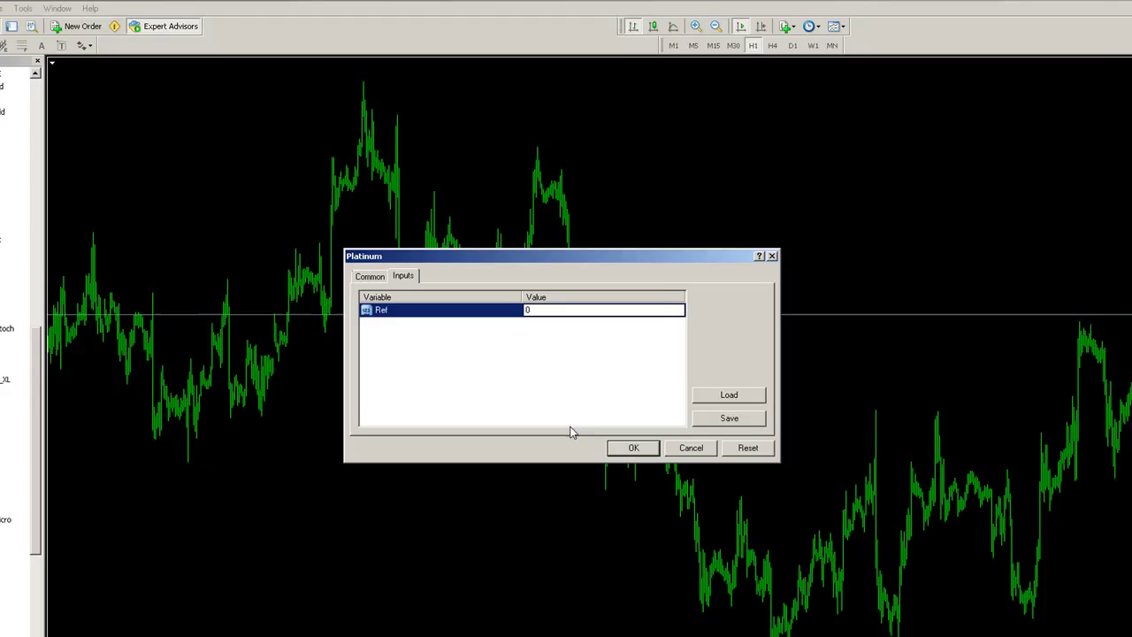
pyautogui.click(706, 477)
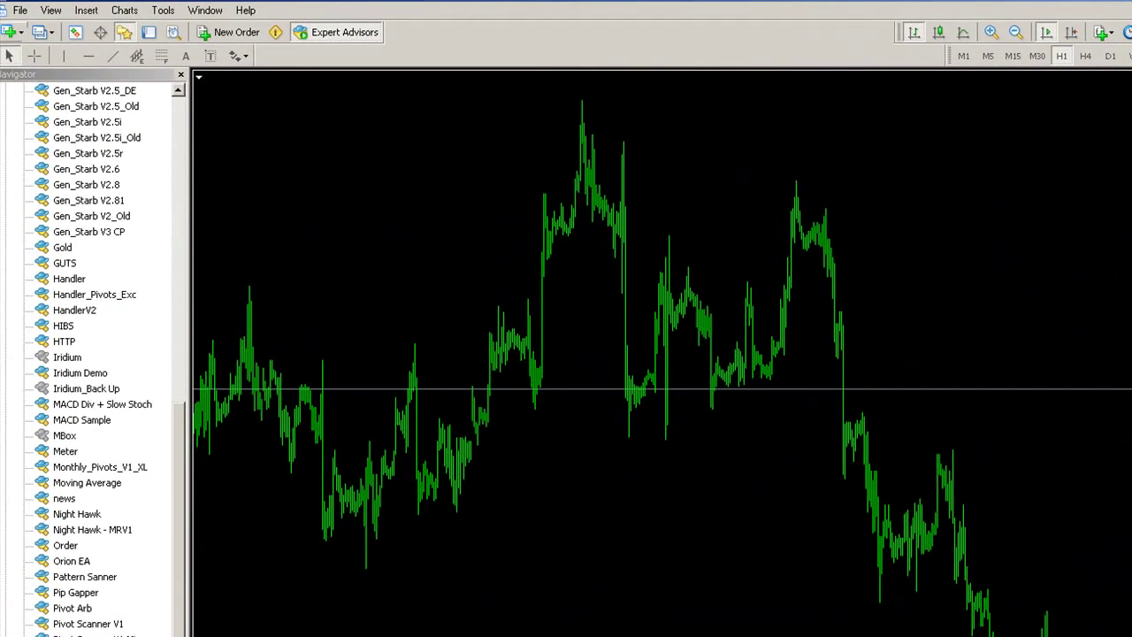
pyautogui.click(991, 32)
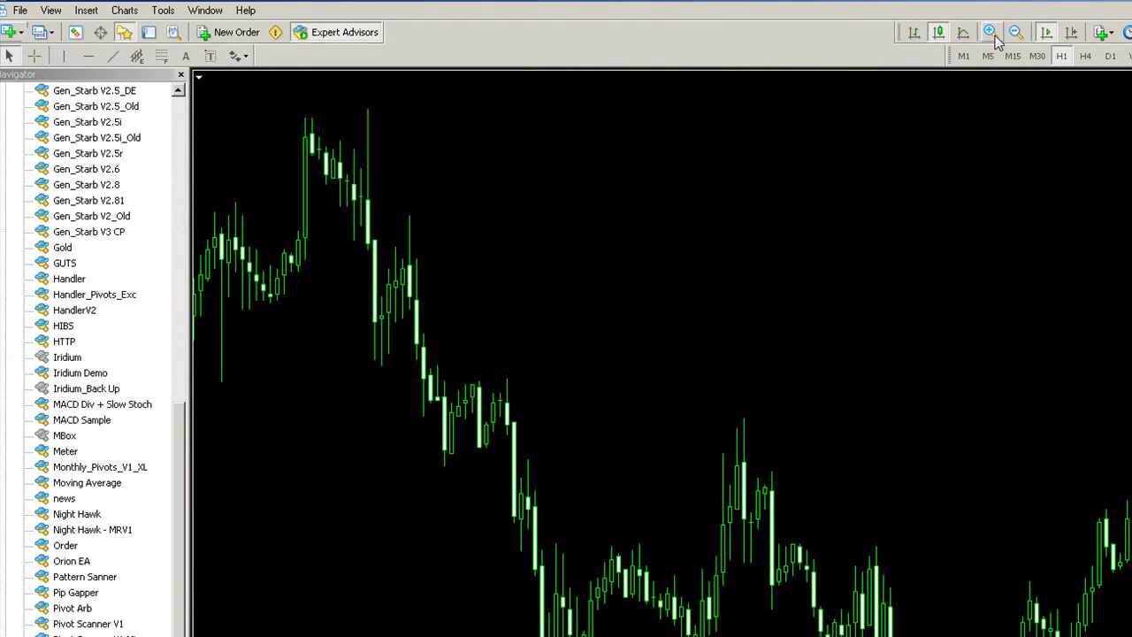
# Draw a rising trendline under EURUSD price and a line along the chart's top.
pyautogui.click(1067, 36)
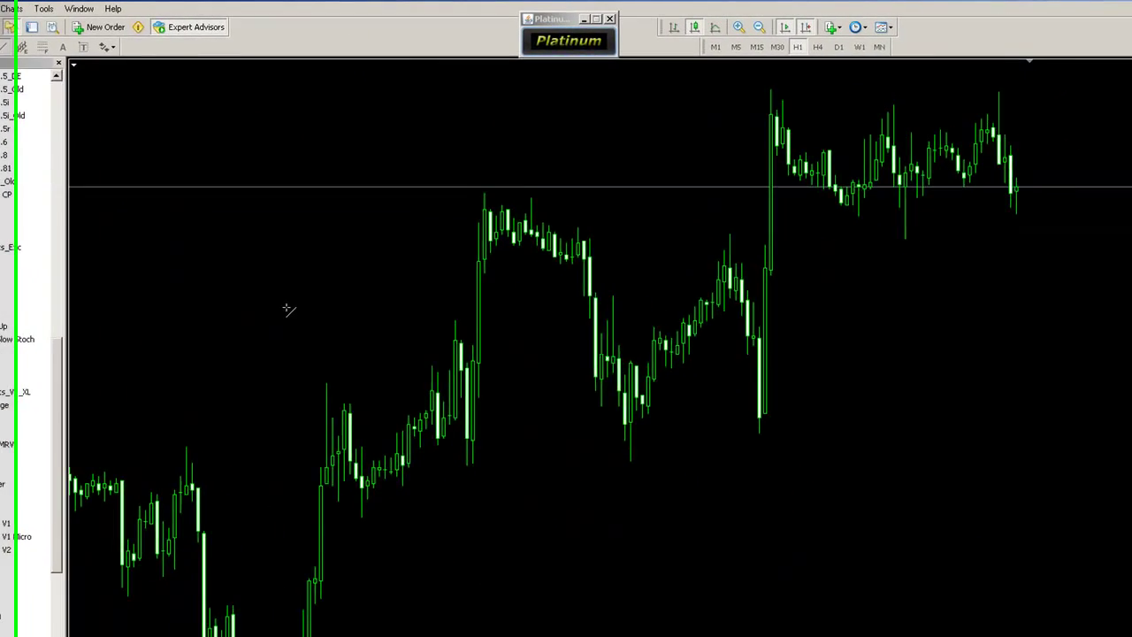
pyautogui.moveTo(336, 635); pyautogui.dragTo(1127, 177)
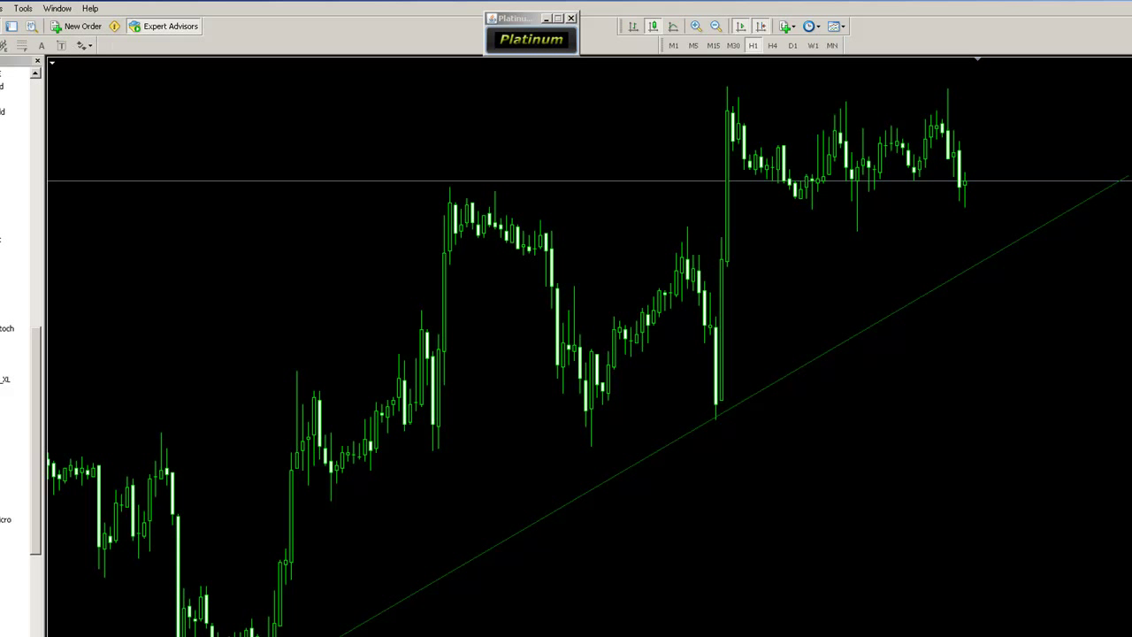
pyautogui.moveTo(997, 97); pyautogui.dragTo(1130, 93)
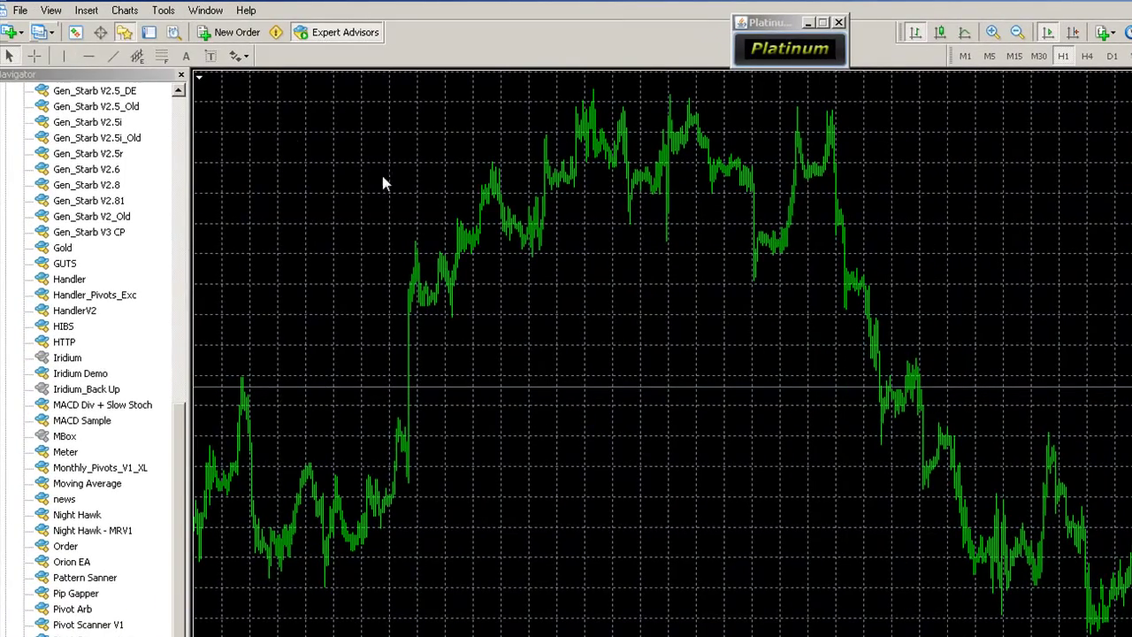
# Hide the grid on the second chart and bring its latest bars into view.
pyautogui.rightClick(440, 262)
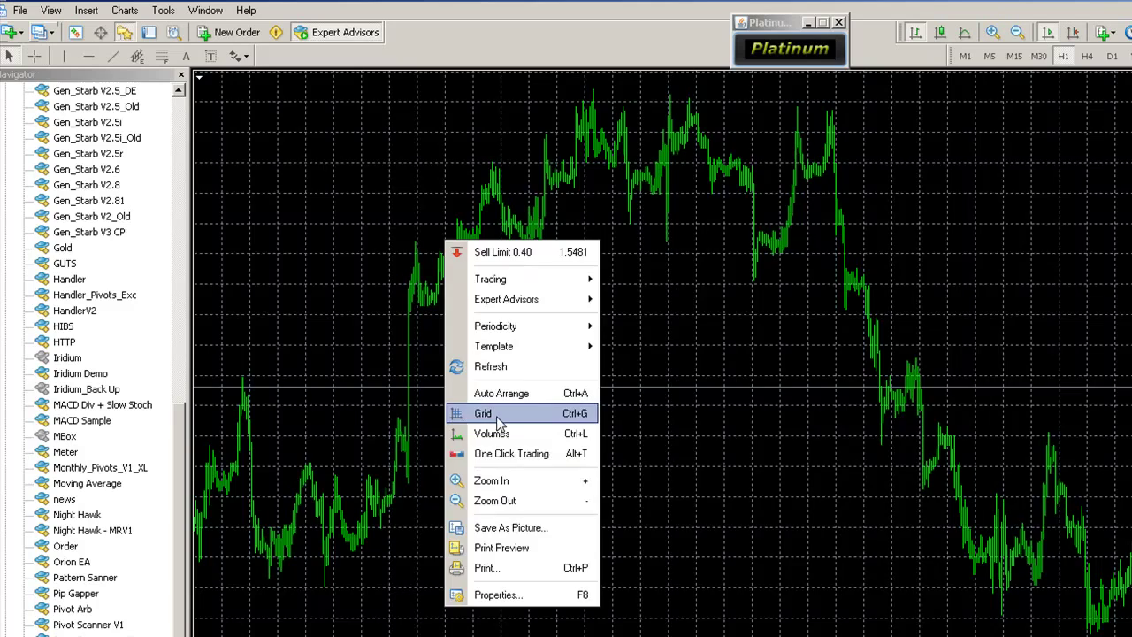
pyautogui.click(510, 409)
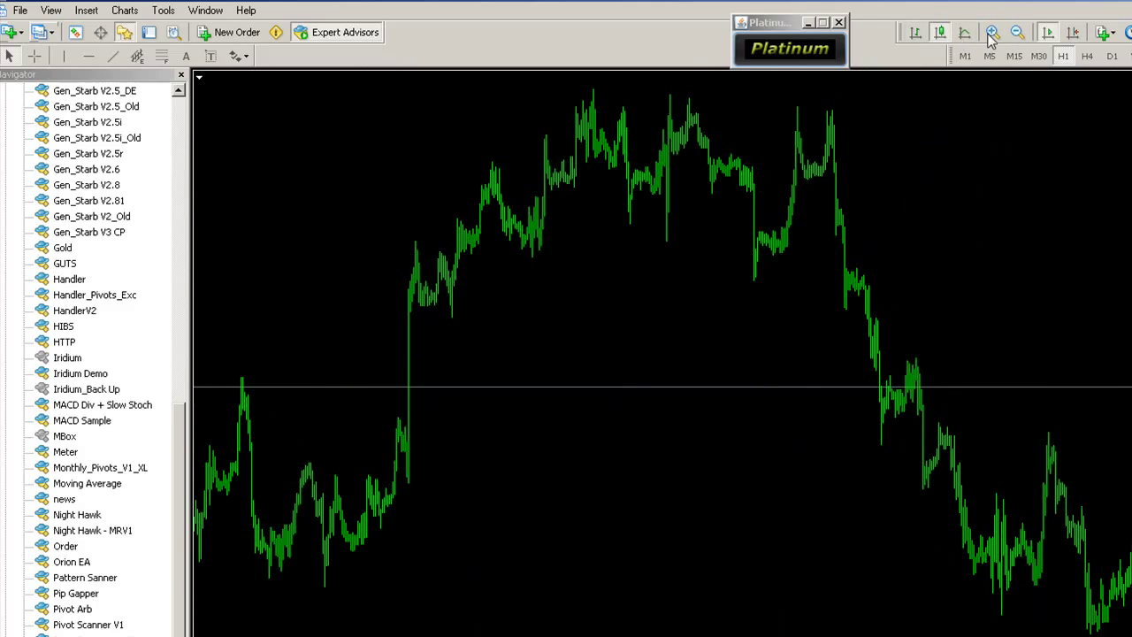
pyautogui.click(1047, 31)
# Draw a rising trendline under the recent lows and a flat one along the highs.
pyautogui.click(990, 33)
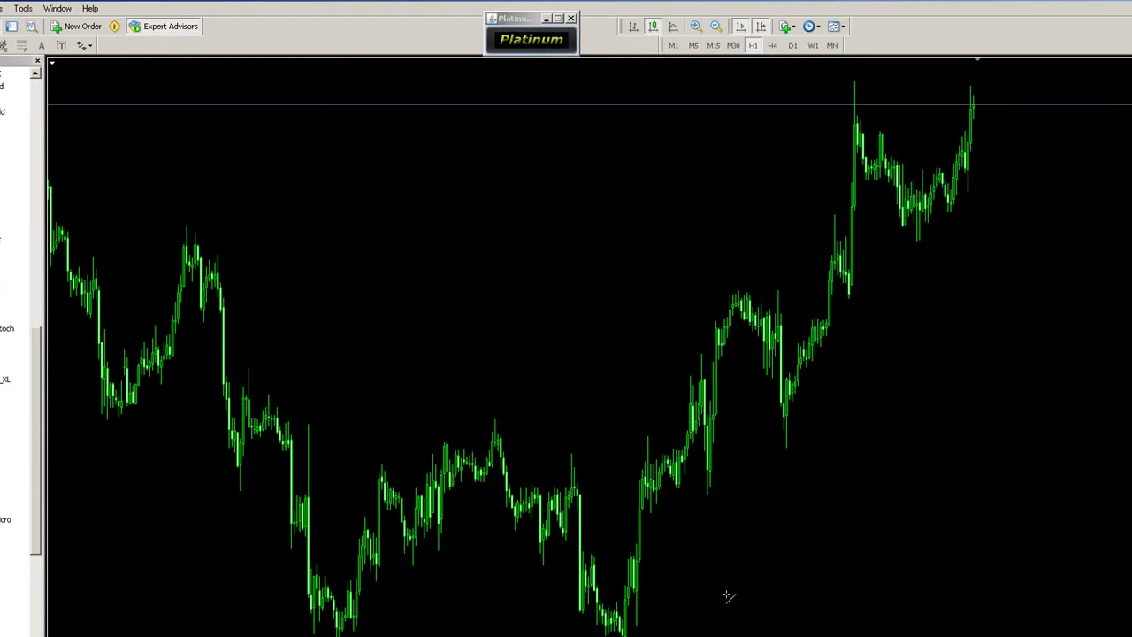
pyautogui.moveTo(630, 635); pyautogui.dragTo(1050, 115)
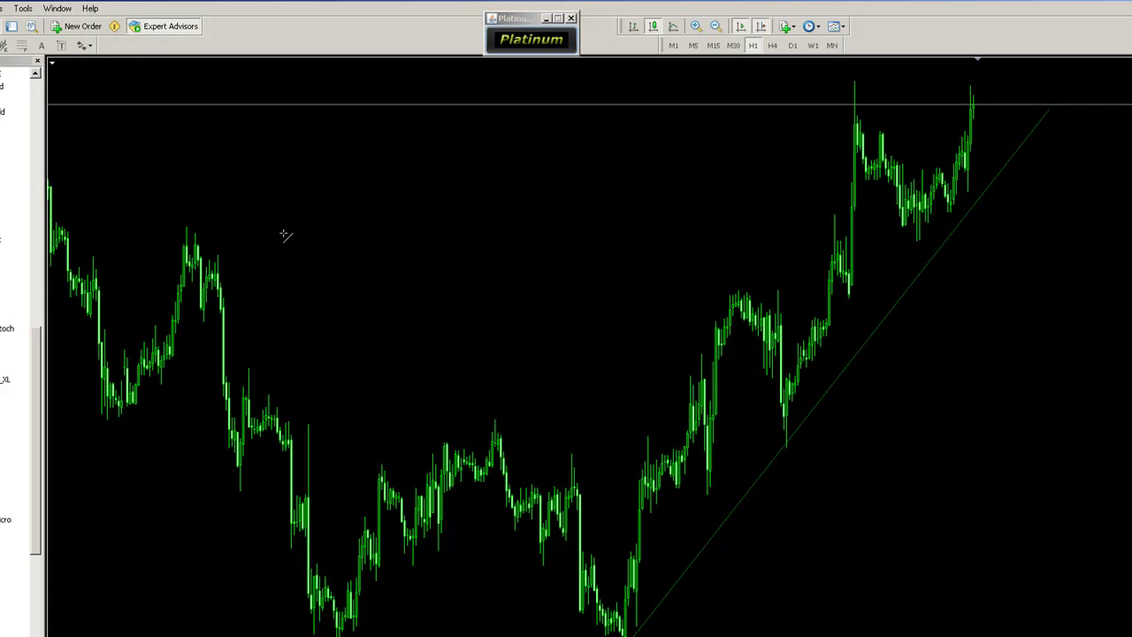
pyautogui.moveTo(854, 84); pyautogui.dragTo(1125, 84)
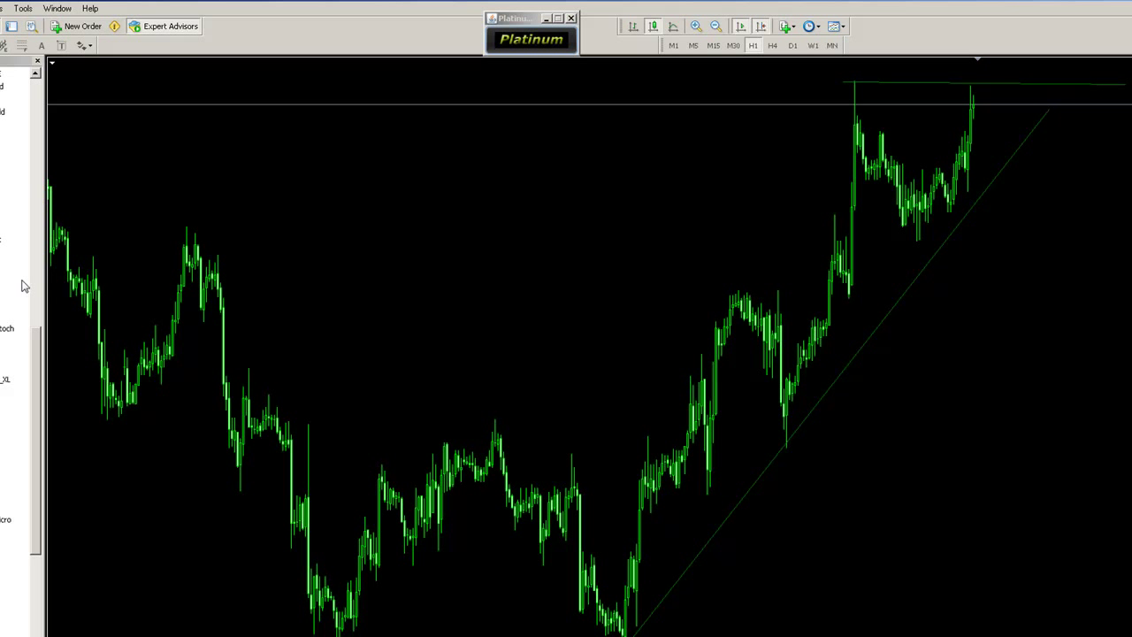
# Attach Platinum to this chart with the Ref input set to 0.
pyautogui.moveTo(422, 342); pyautogui.dragTo(423, 343)
pyautogui.doubleClick(543, 311)
pyautogui.write('0')
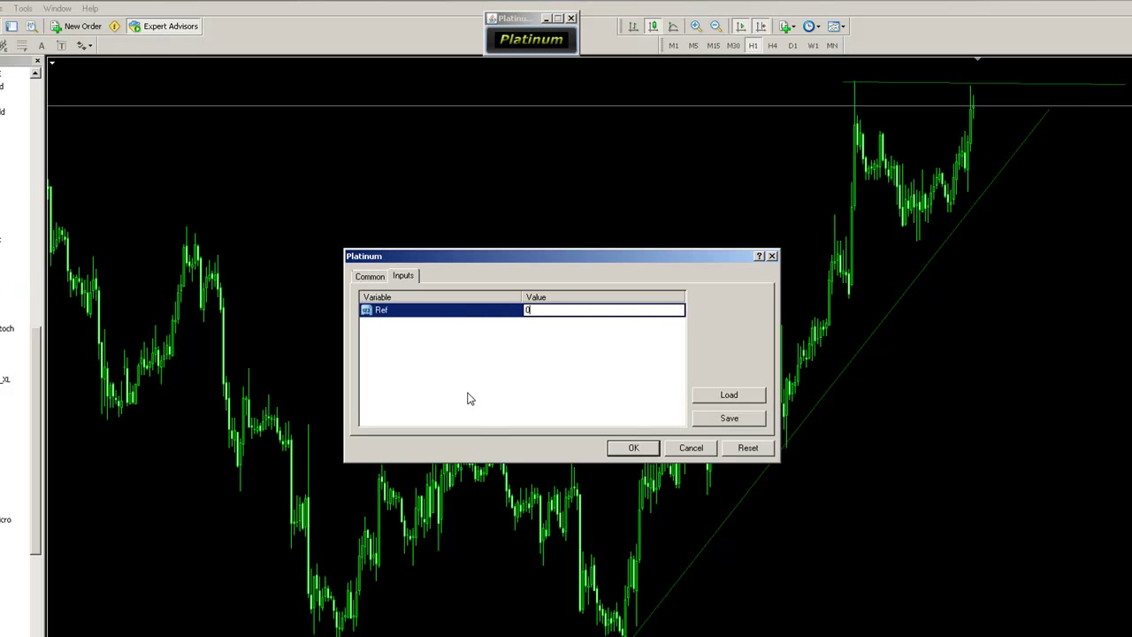
pyautogui.click(630, 449)
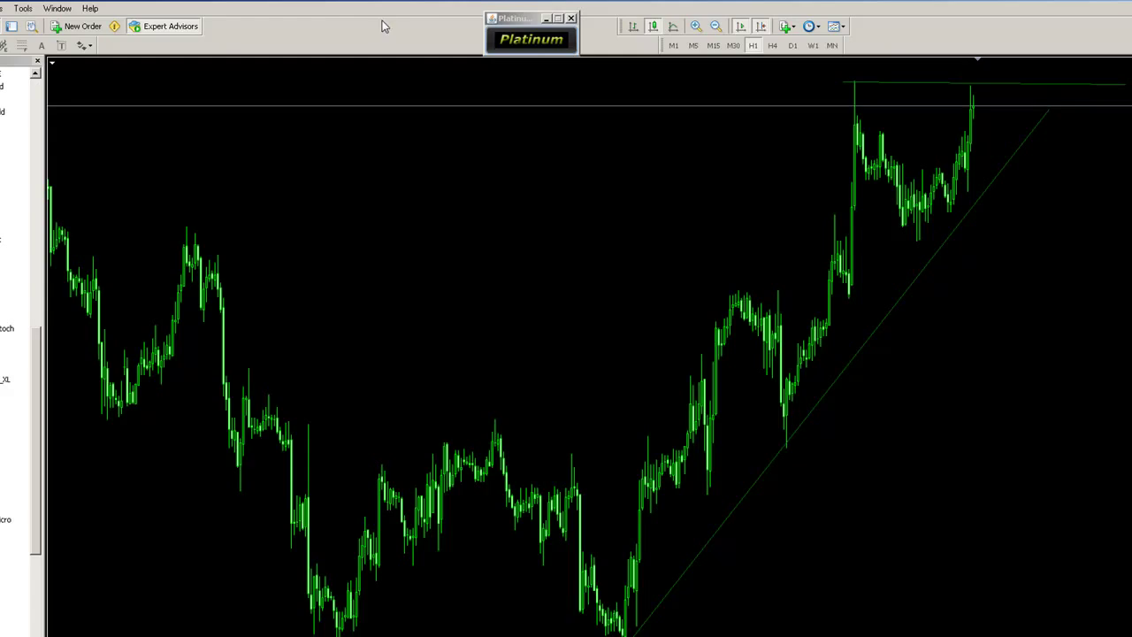
# Open the Platinum Trendline Control and scan the chart for trendlines.
pyautogui.click(532, 41)
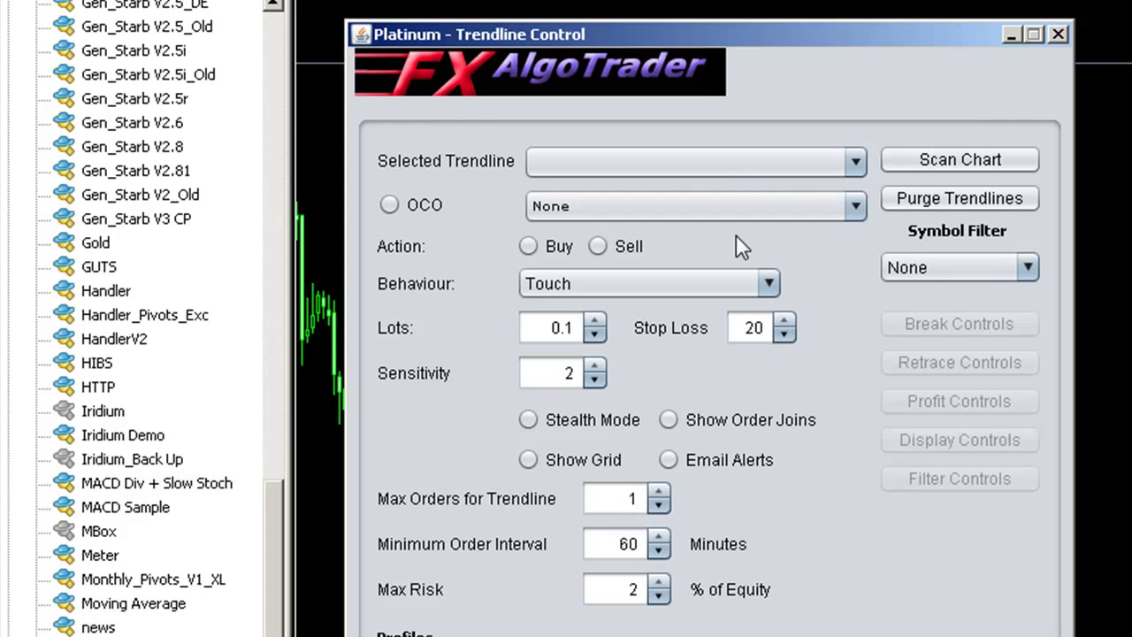
pyautogui.click(950, 166)
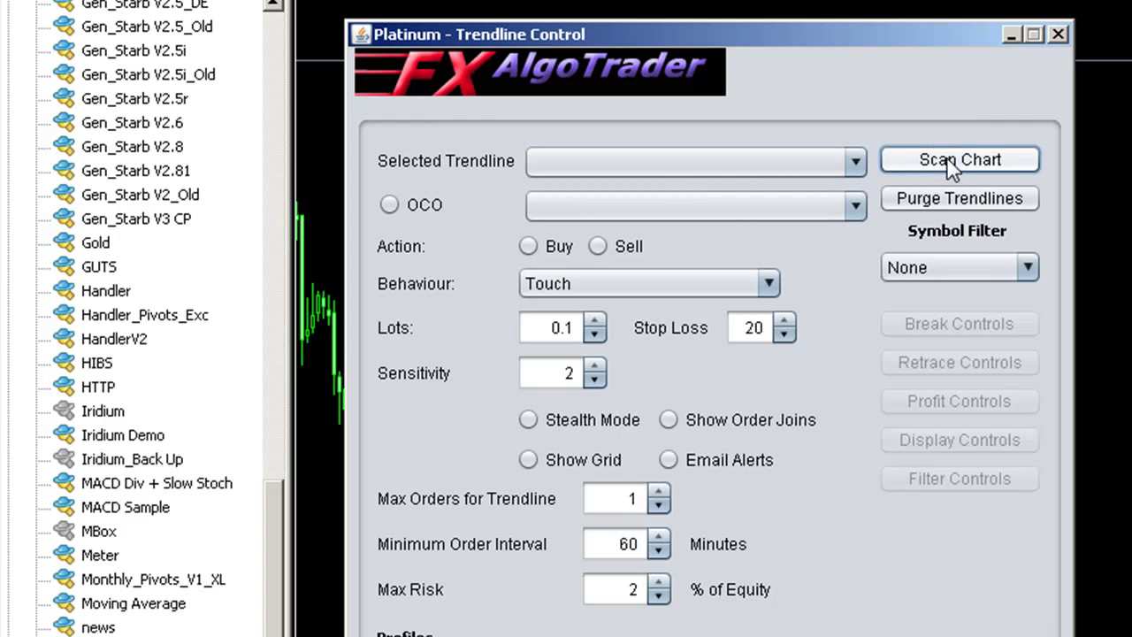
pyautogui.click(757, 161)
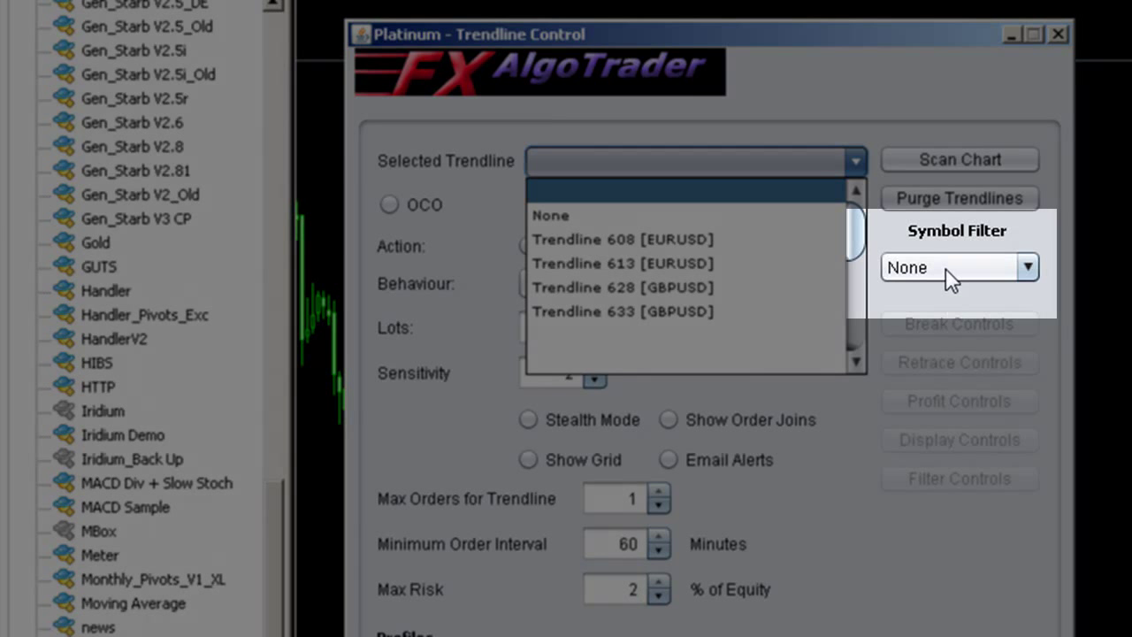
# Filter the trendlines to GBPUSD and select Trendline 628.
pyautogui.click(948, 271)
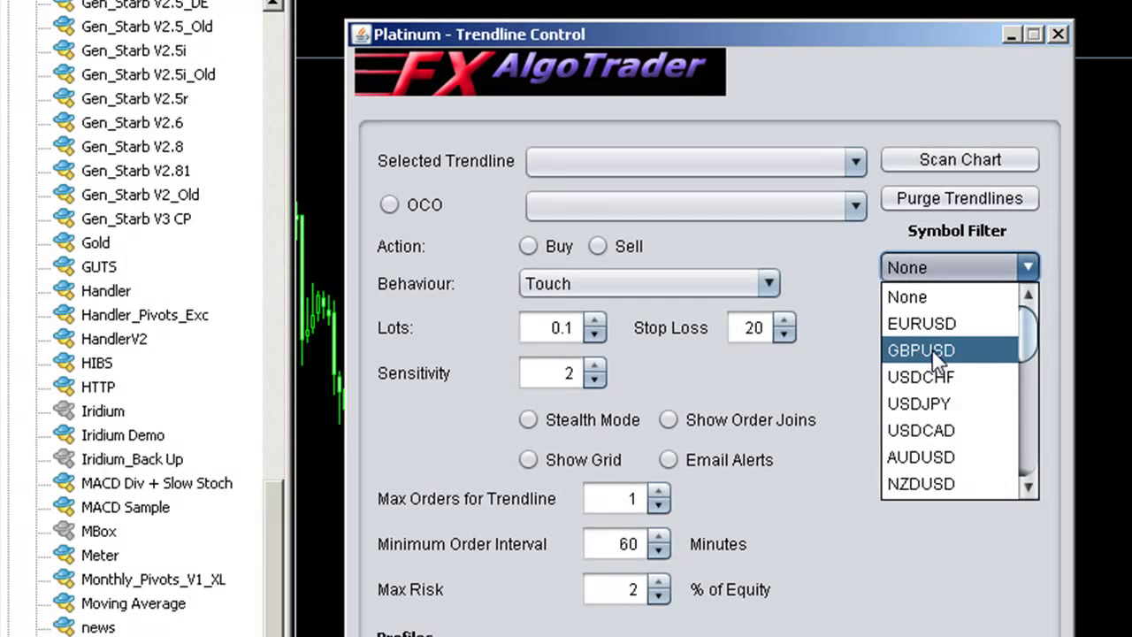
pyautogui.click(933, 354)
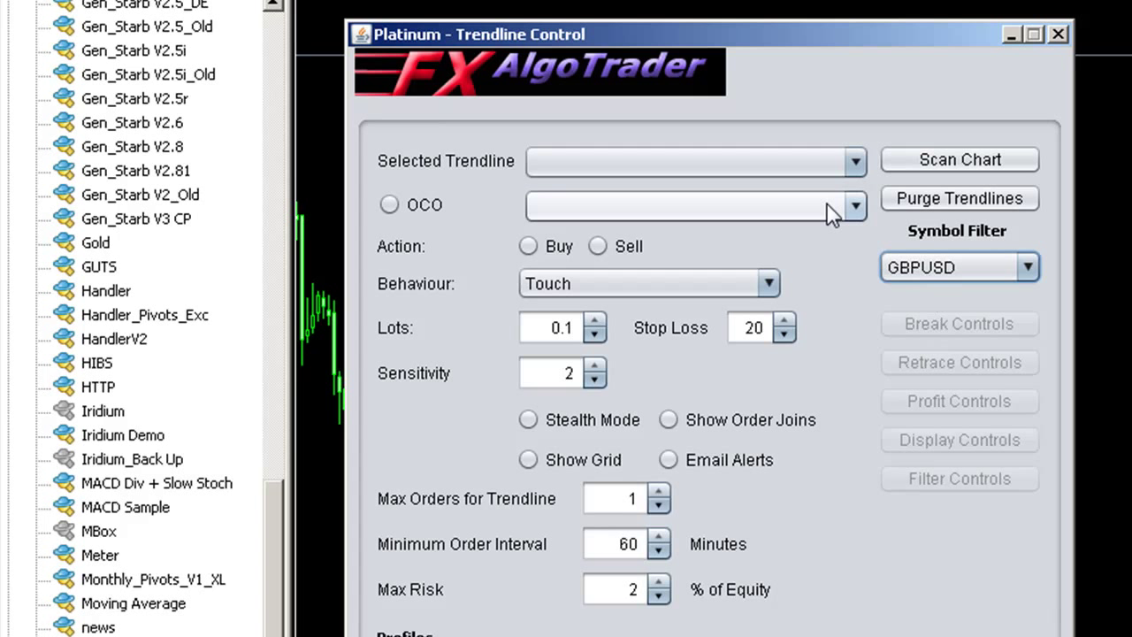
pyautogui.click(741, 173)
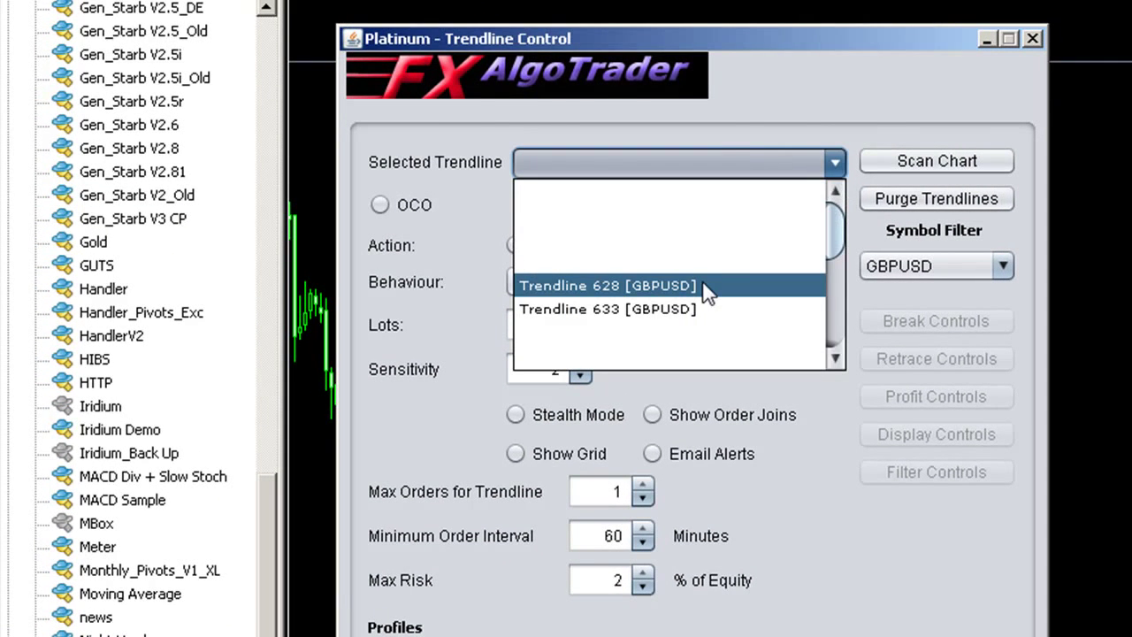
pyautogui.click(703, 286)
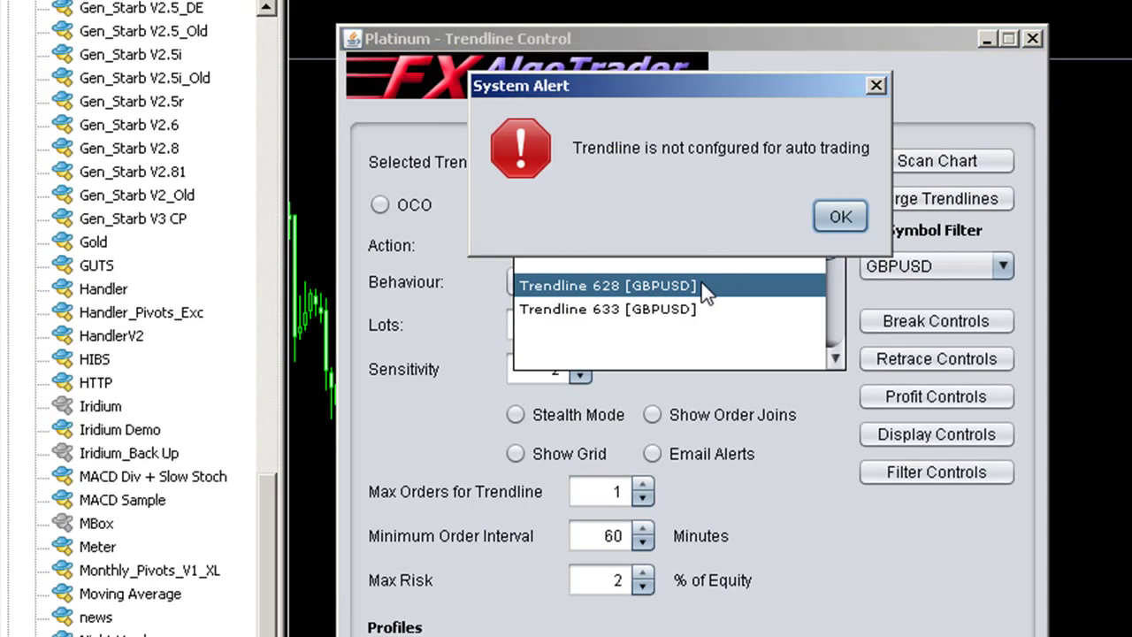
# Dismiss the alert and set Trendline 628 to Buy with 0.4 lots.
pyautogui.click(837, 217)
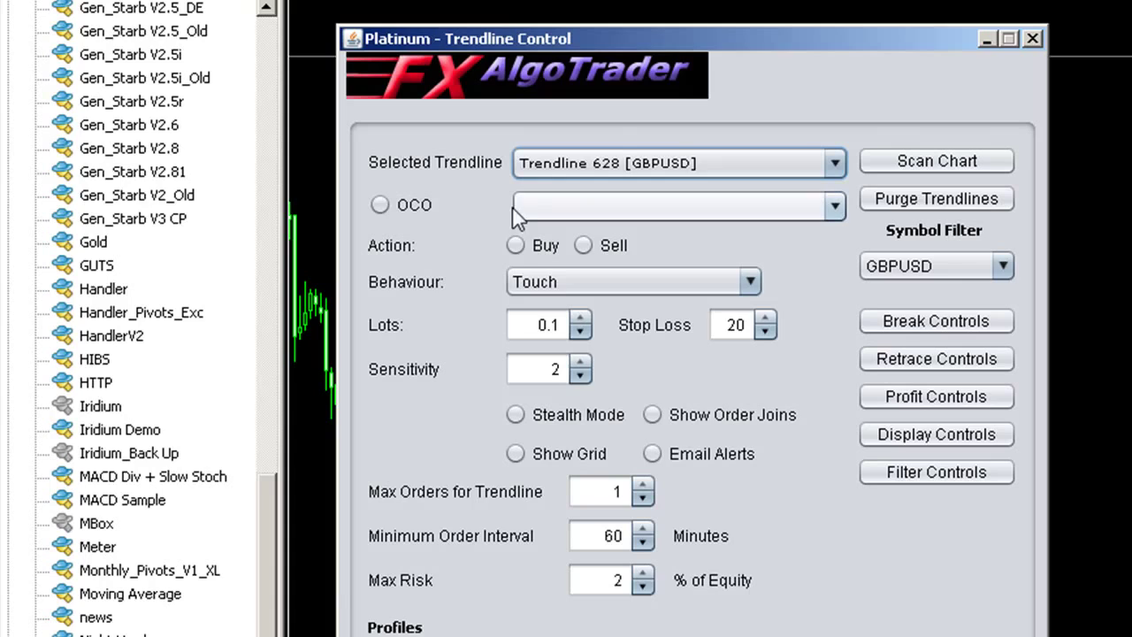
pyautogui.click(516, 245)
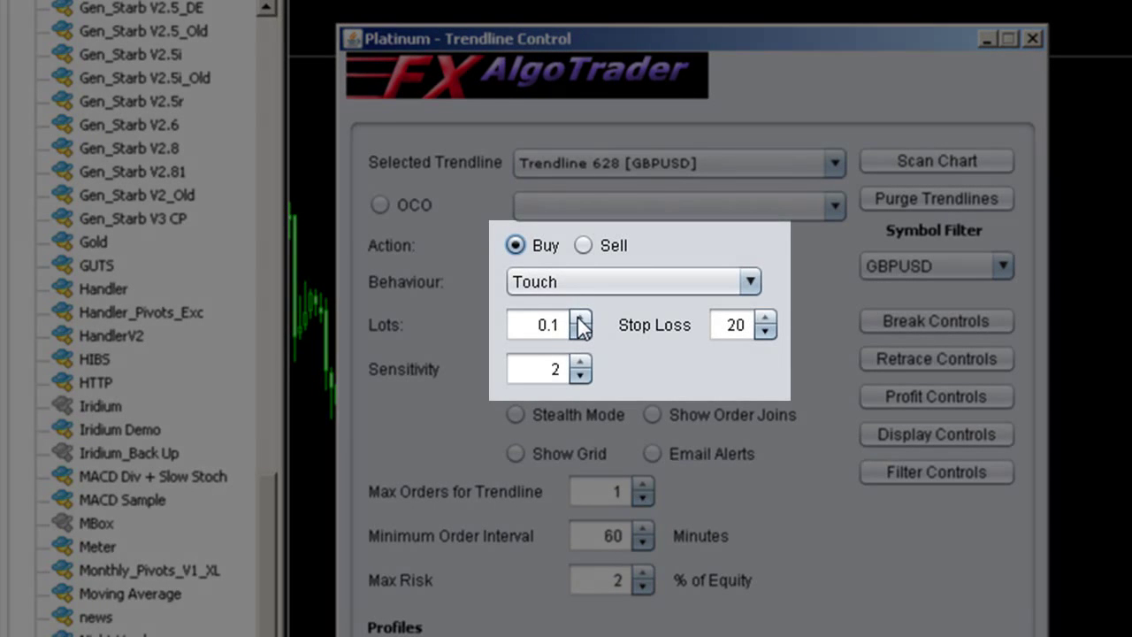
pyautogui.doubleClick(580, 320)
pyautogui.click(580, 320)
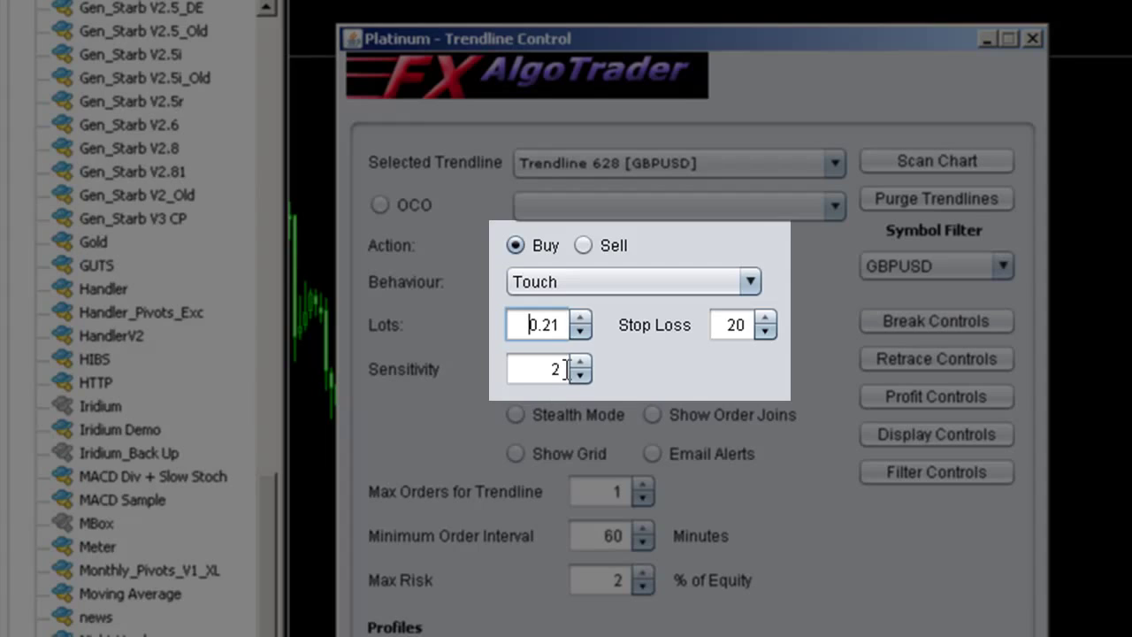
pyautogui.click(581, 319)
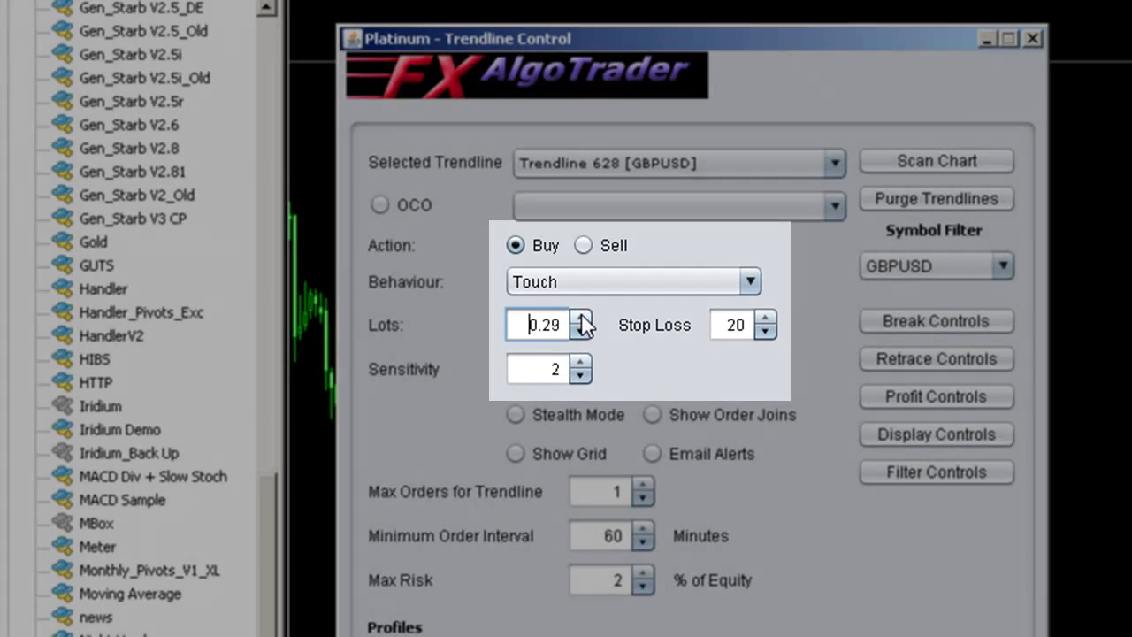
pyautogui.click(581, 320)
pyautogui.click(581, 319)
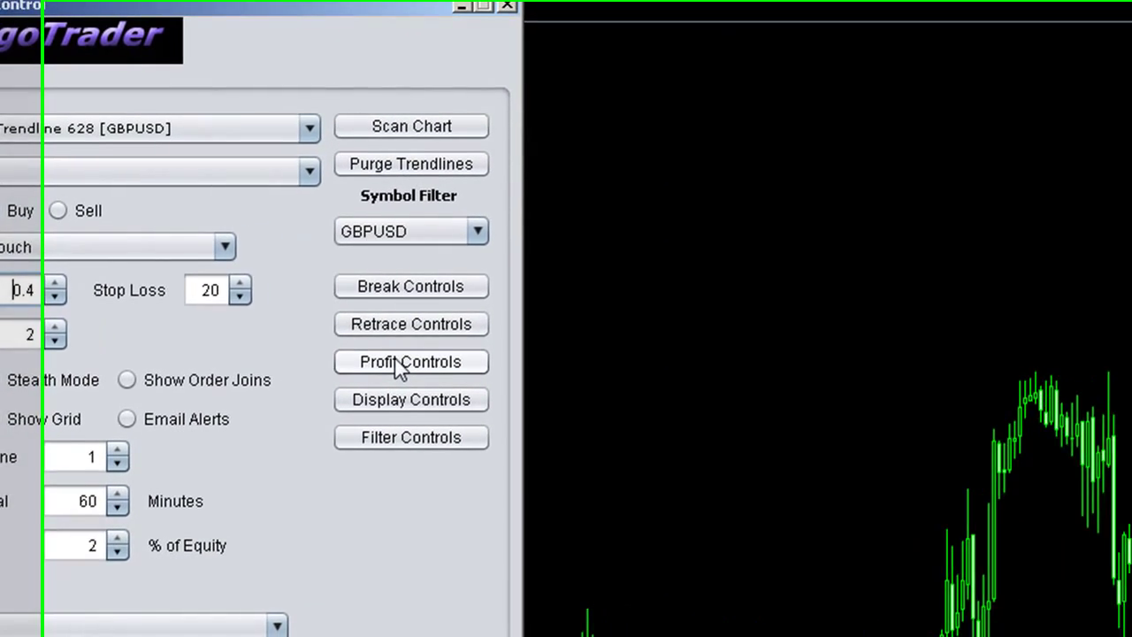
pyautogui.click(398, 364)
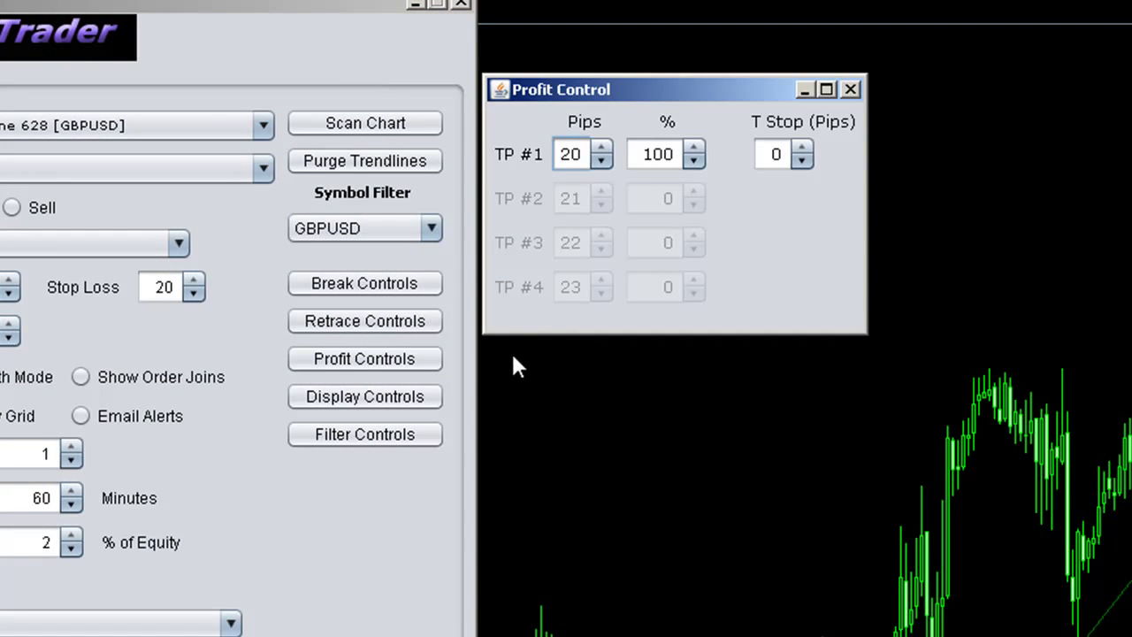
# Set the TP #1 exit to 50% and the TP #2 target to 40 pips.
pyautogui.click(638, 155)
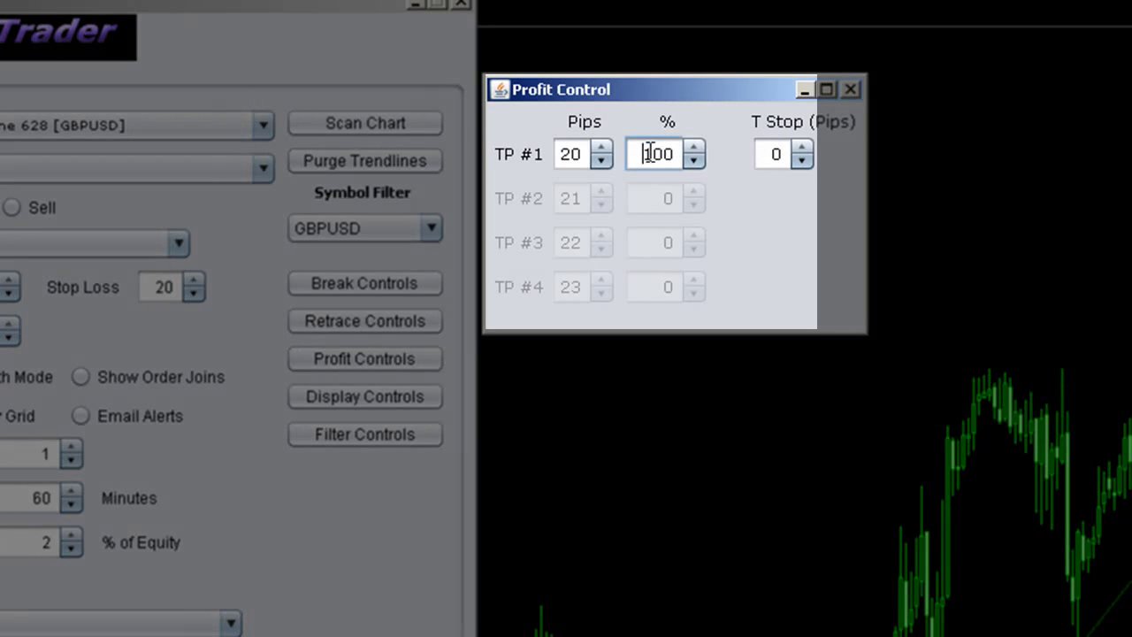
pyautogui.moveTo(646, 154); pyautogui.dragTo(707, 152)
pyautogui.write('50')
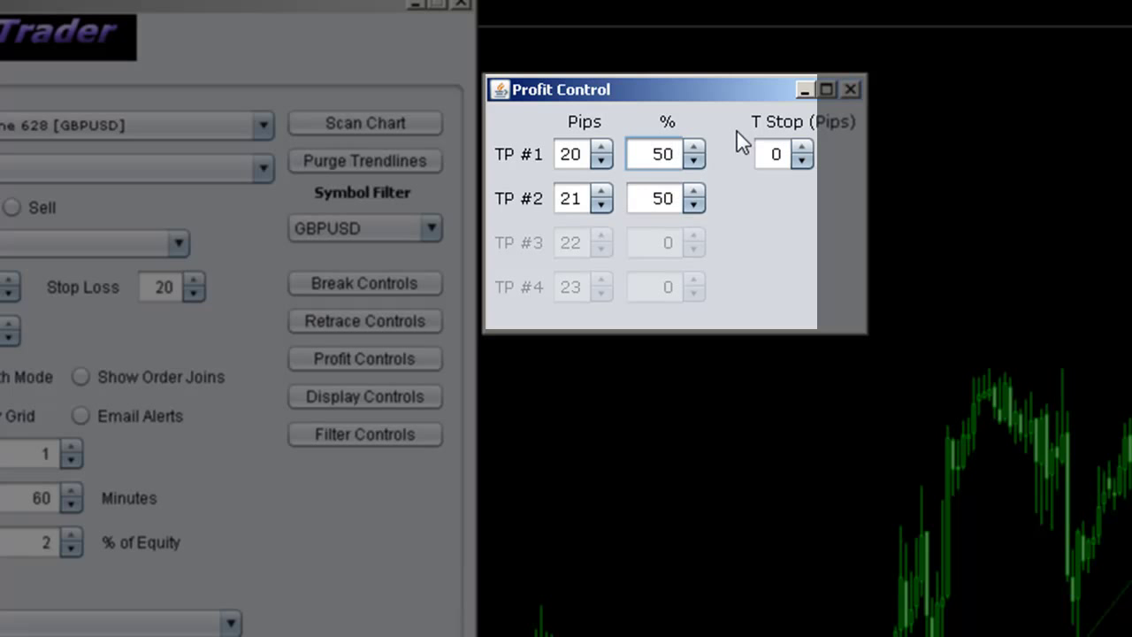
pyautogui.doubleClick(573, 199)
pyautogui.write('40')
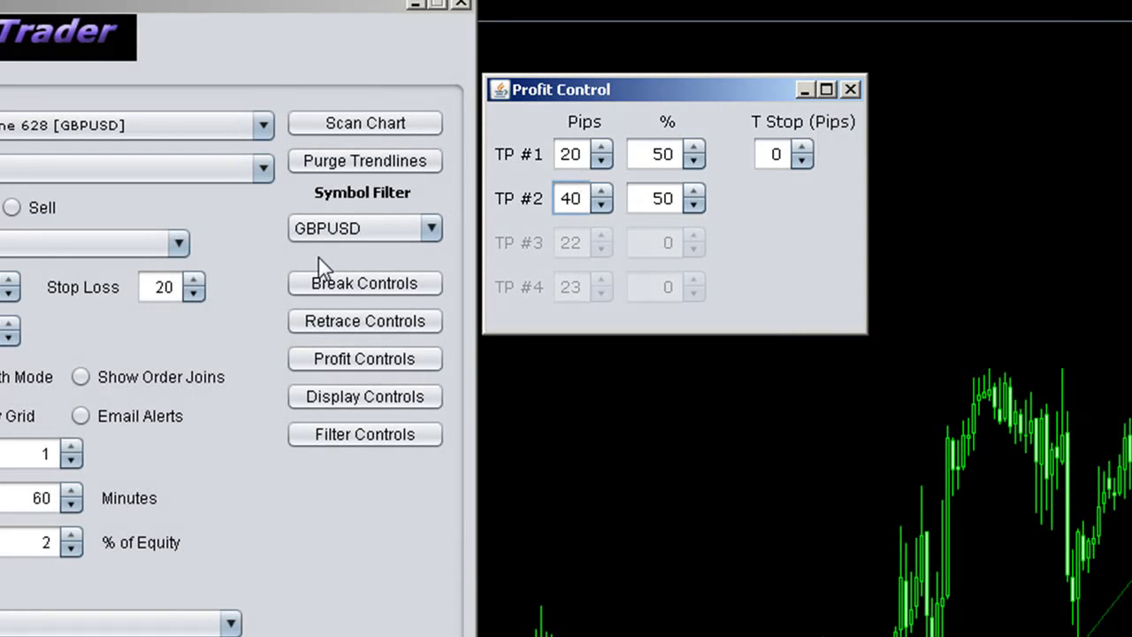
pyautogui.click(305, 255)
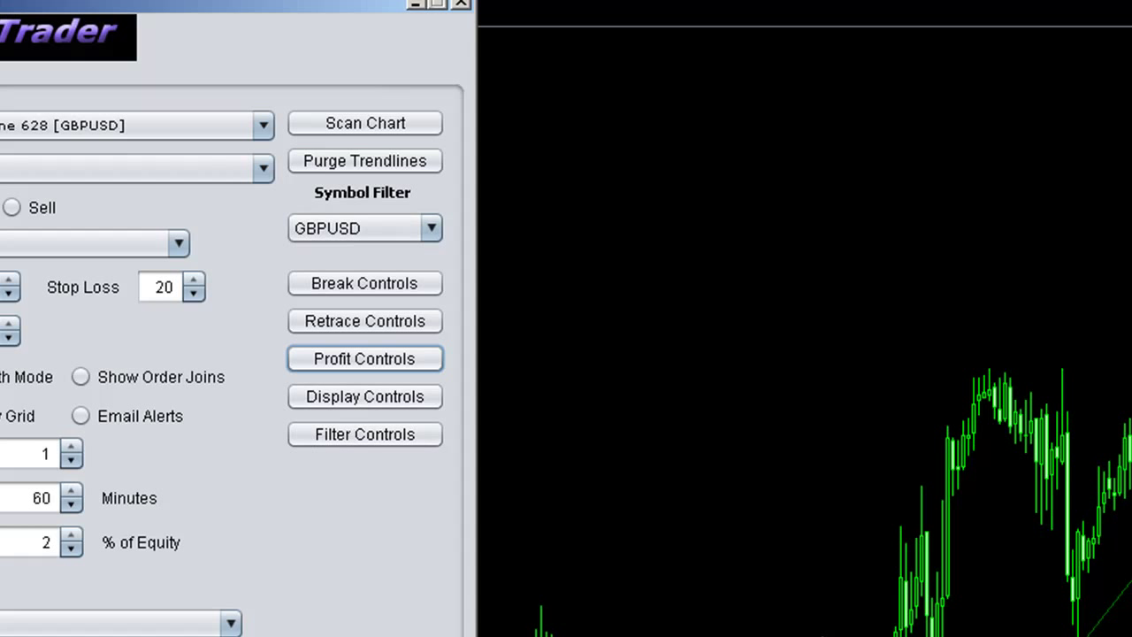
# Turn on object descriptions in chart properties and enable Platinum's order grid display.
pyautogui.rightClick(712, 352)
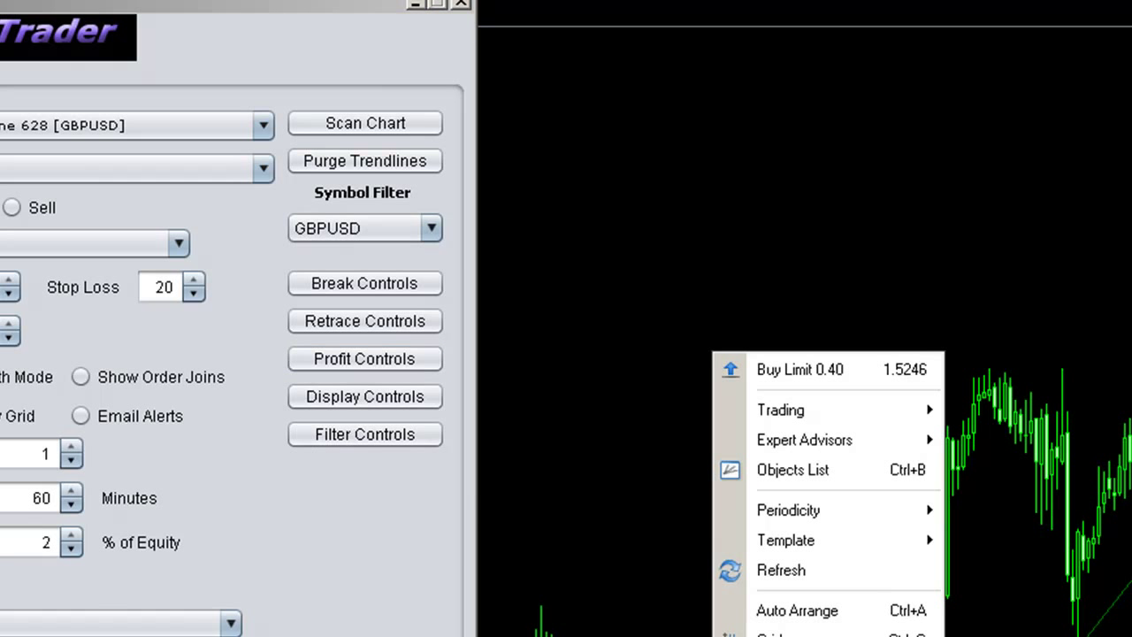
pyautogui.click(801, 633)
pyautogui.click(699, 624)
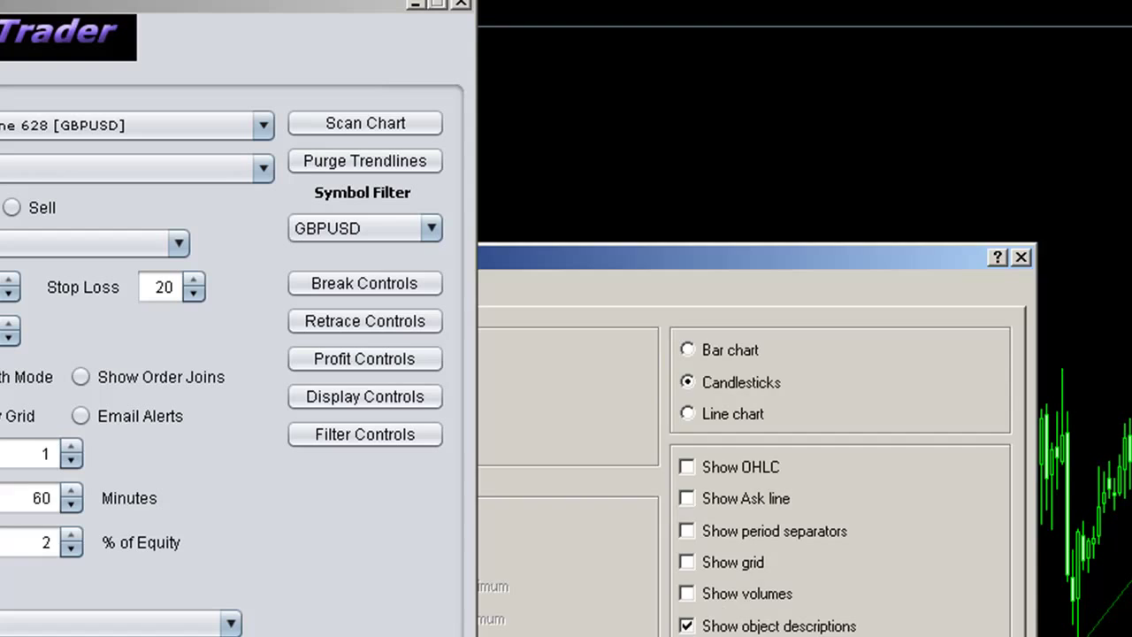
pyautogui.press('Return')
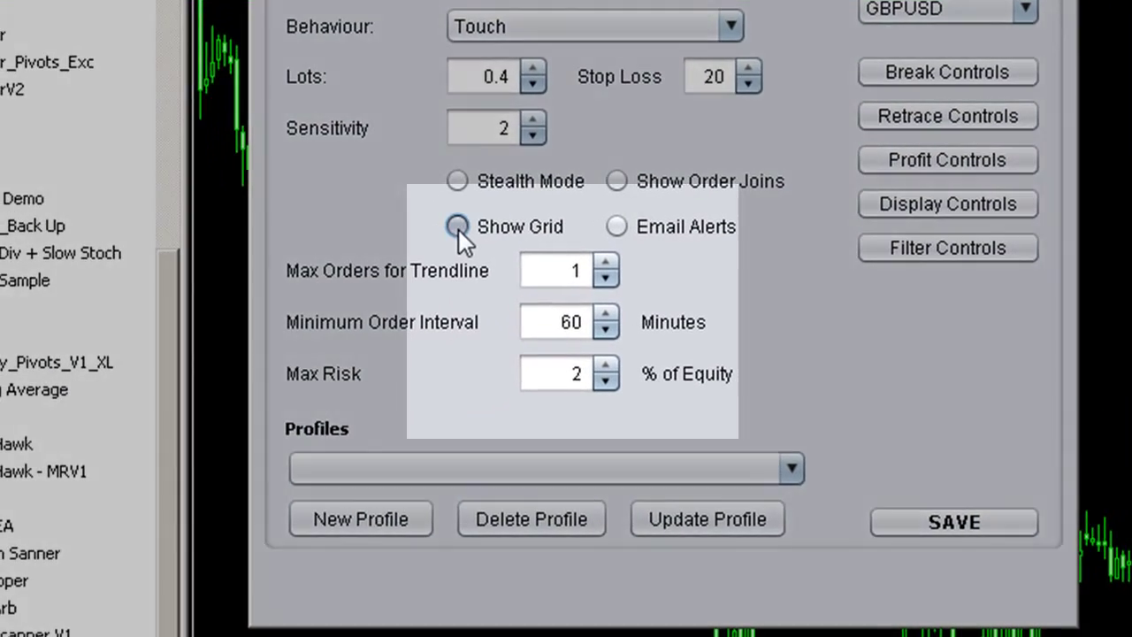
pyautogui.click(457, 227)
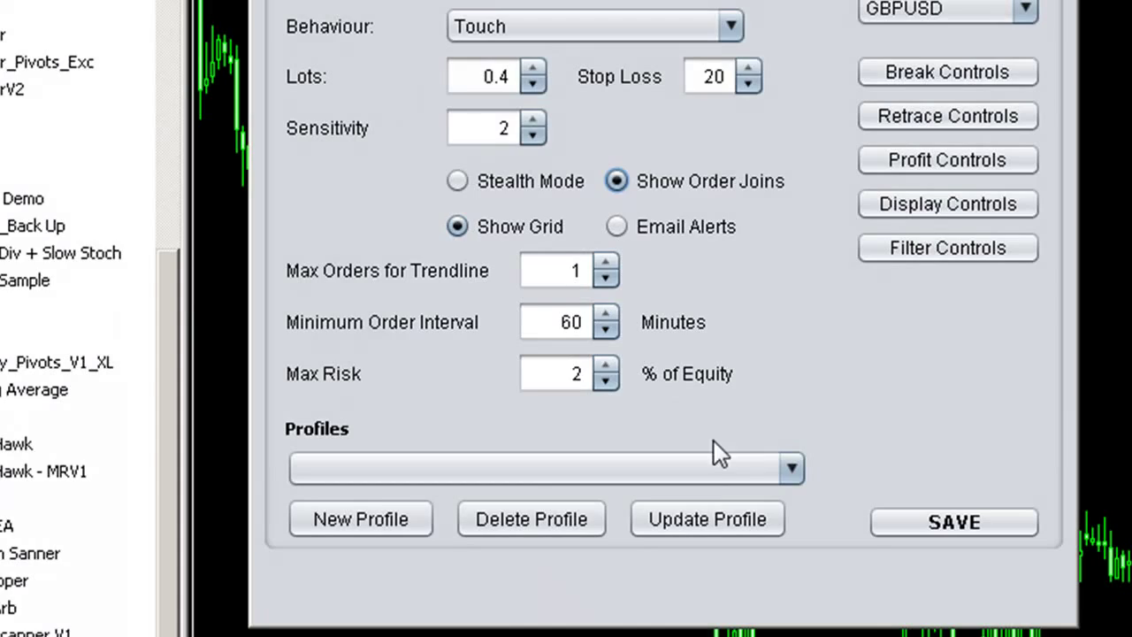
pyautogui.click(957, 208)
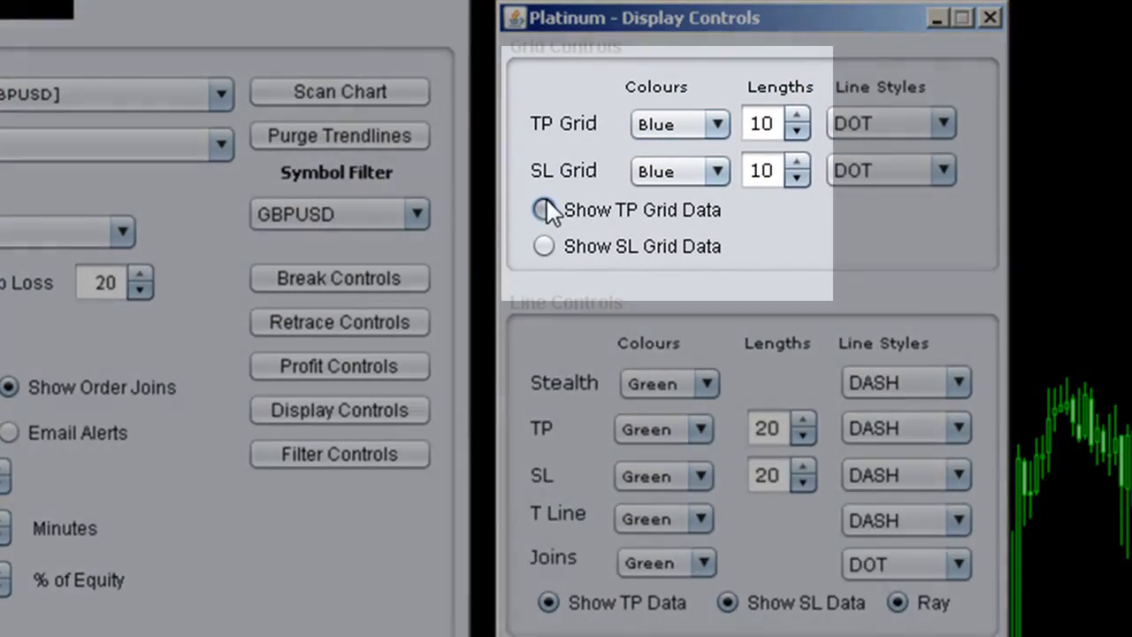
# Show TP/SL grid data, colour SL grid red and TP grid green, then save.
pyautogui.click(543, 210)
pyautogui.click(543, 246)
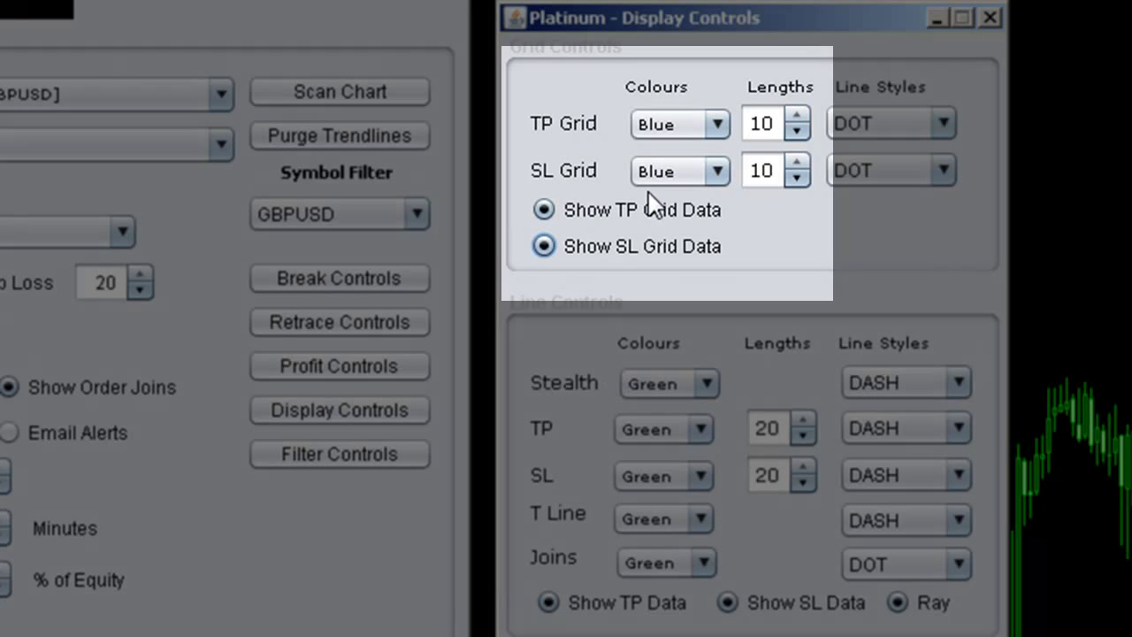
pyautogui.click(720, 175)
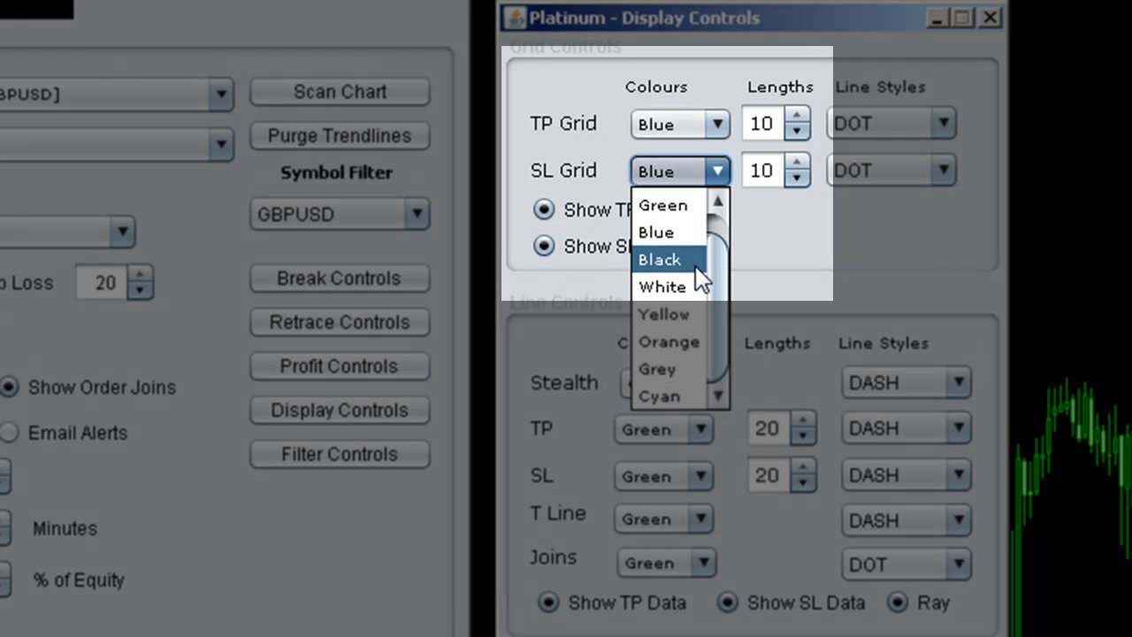
pyautogui.scroll(1, 699, 212)
pyautogui.click(688, 205)
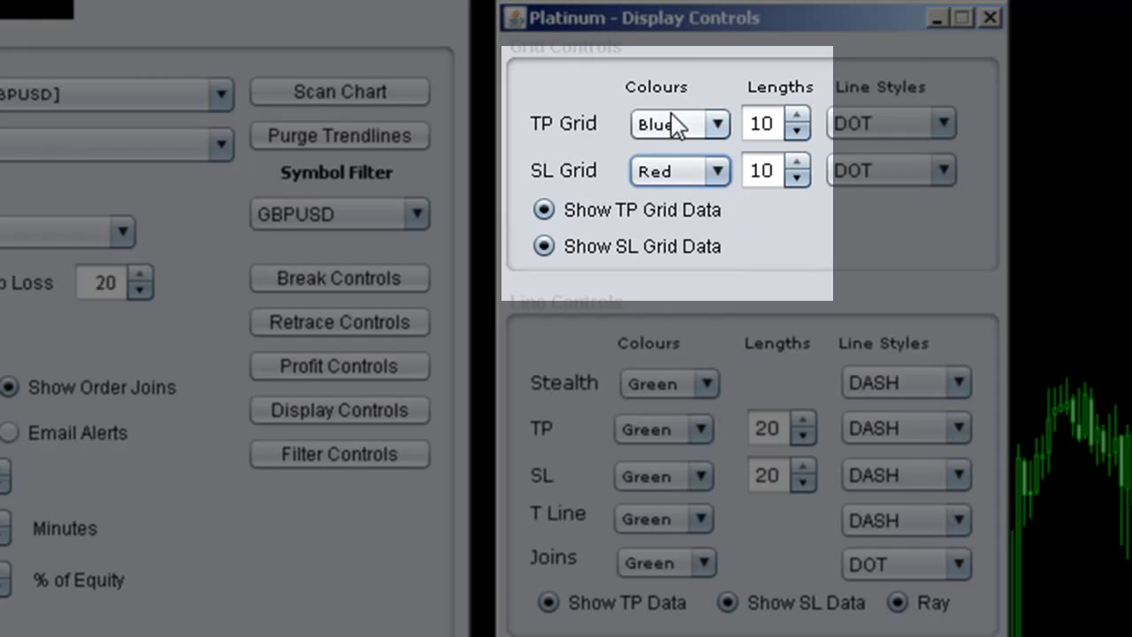
pyautogui.click(717, 124)
pyautogui.scroll(1, 699, 194)
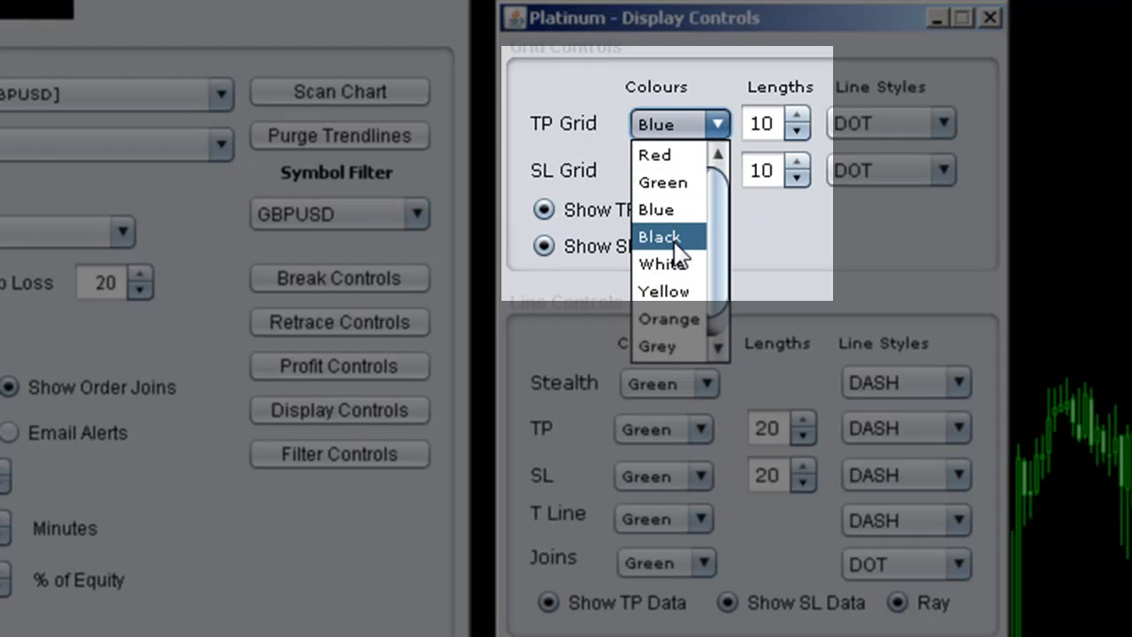
pyautogui.click(676, 182)
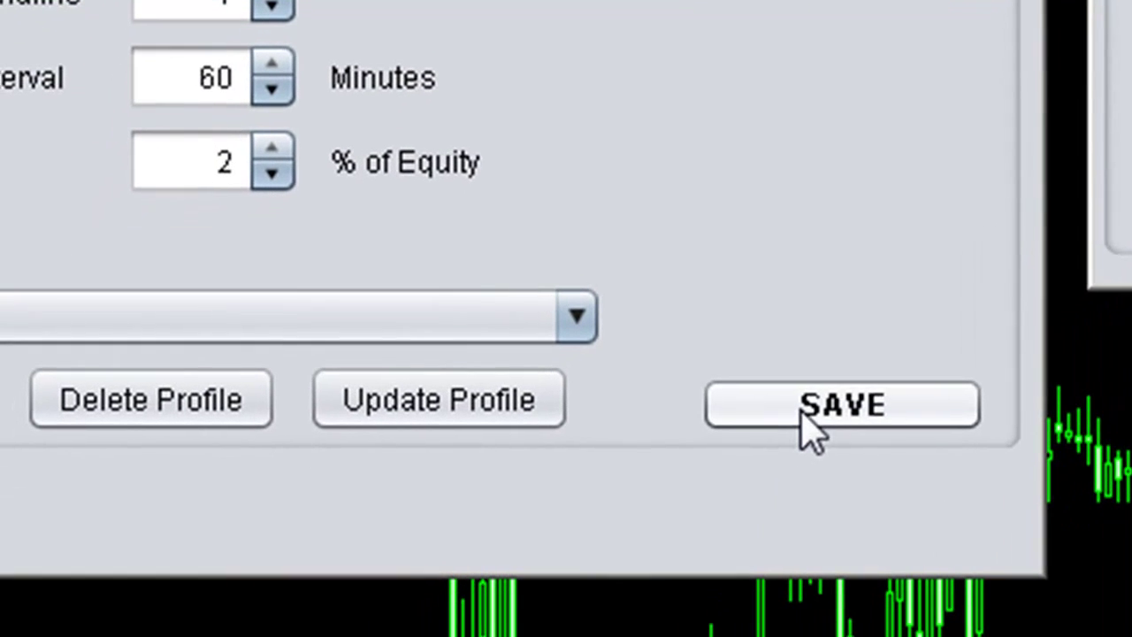
pyautogui.click(801, 408)
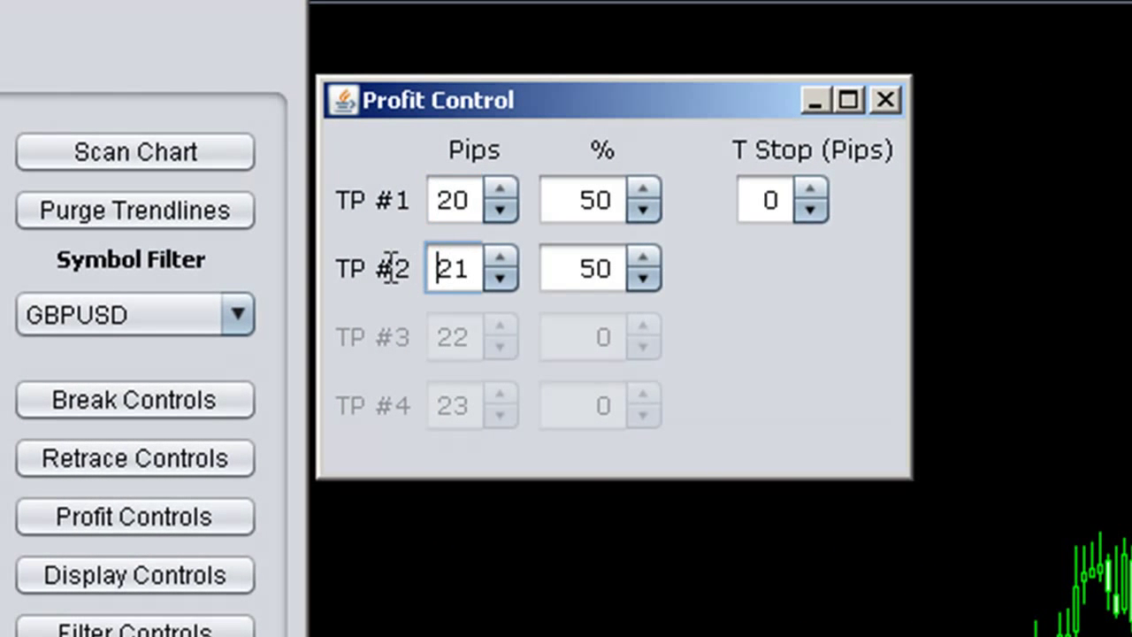
# Change the TP #2 target from 21 to 40 pips.
pyautogui.moveTo(433, 269); pyautogui.dragTo(492, 268)
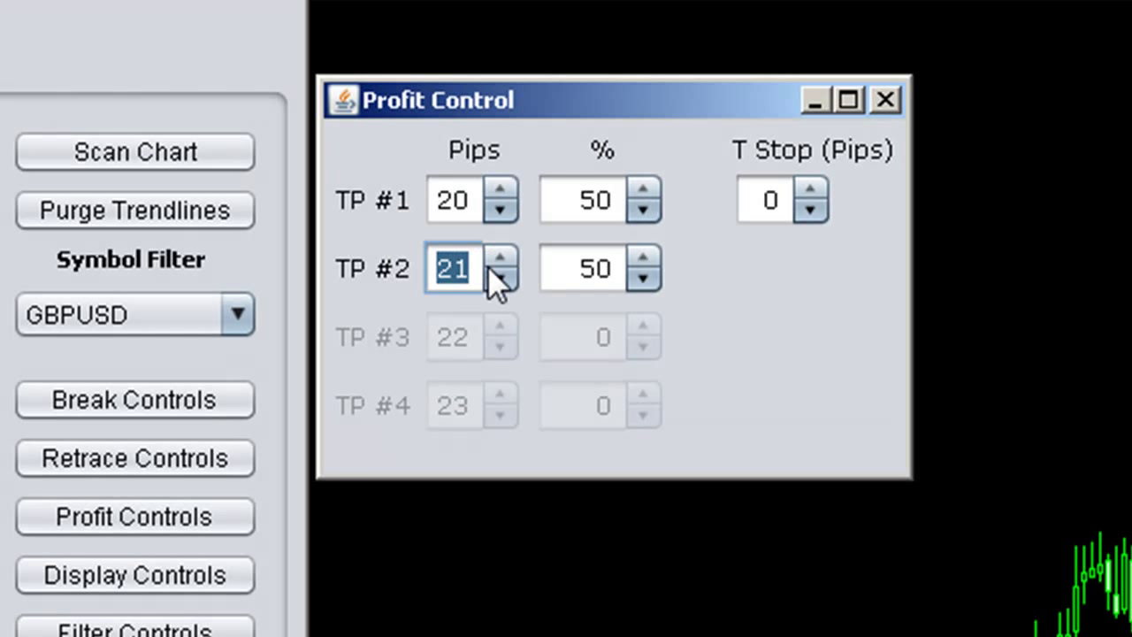
pyautogui.write('40')
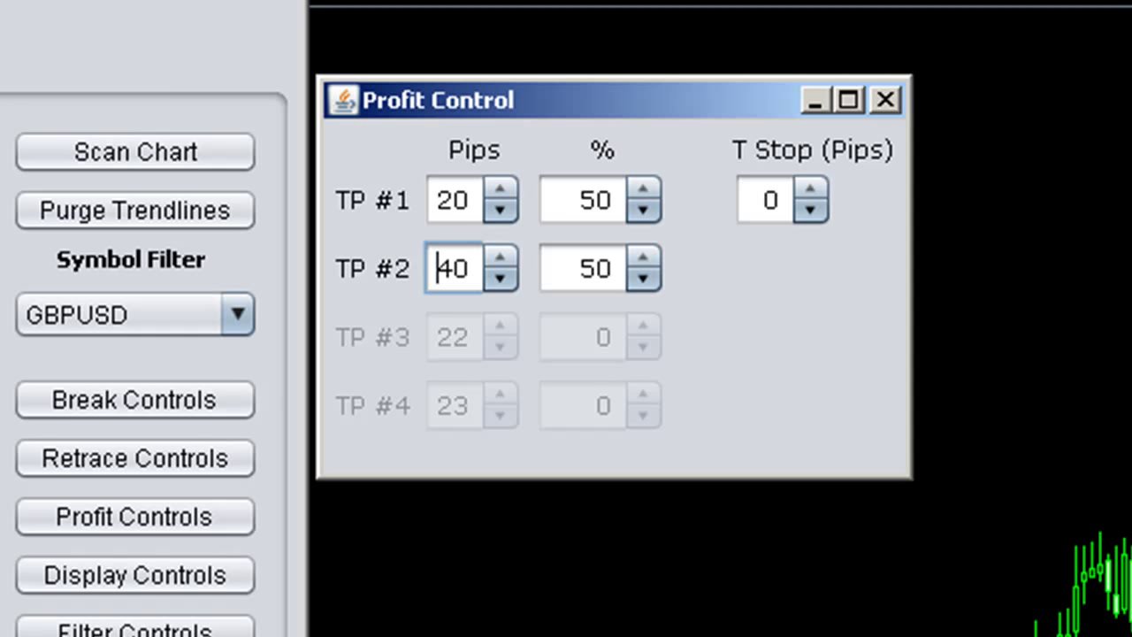
pyautogui.hotkey('alt', 'F4')
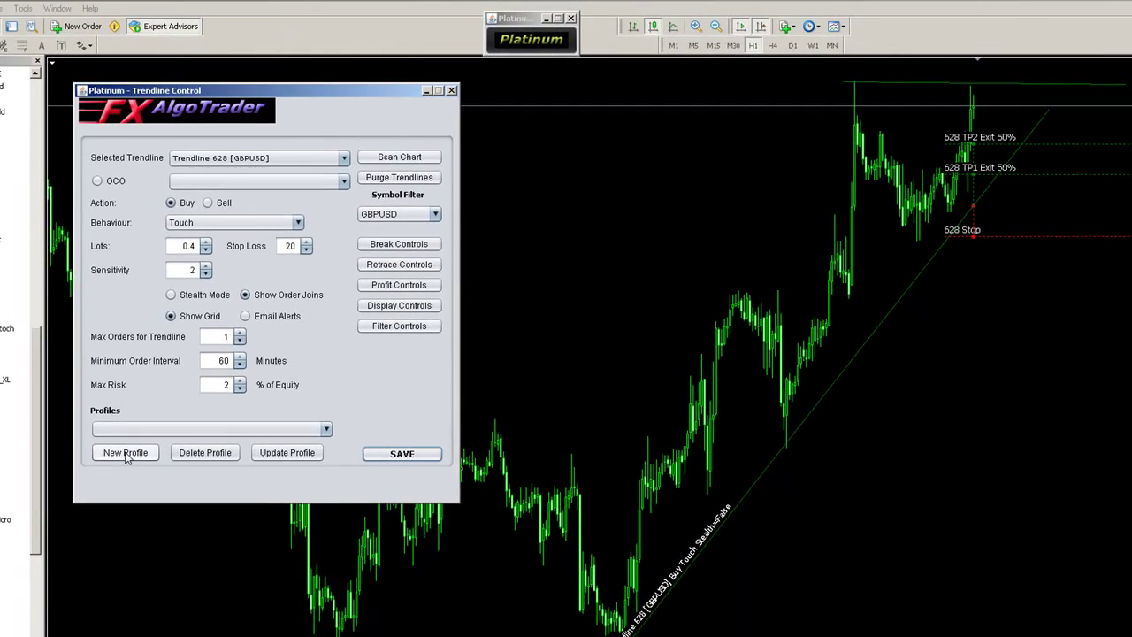
pyautogui.click(184, 436)
# Save the settings as a new profile named 'Buy 2 TP 50 50 sl=20'.
pyautogui.moveTo(236, 469); pyautogui.dragTo(94, 474)
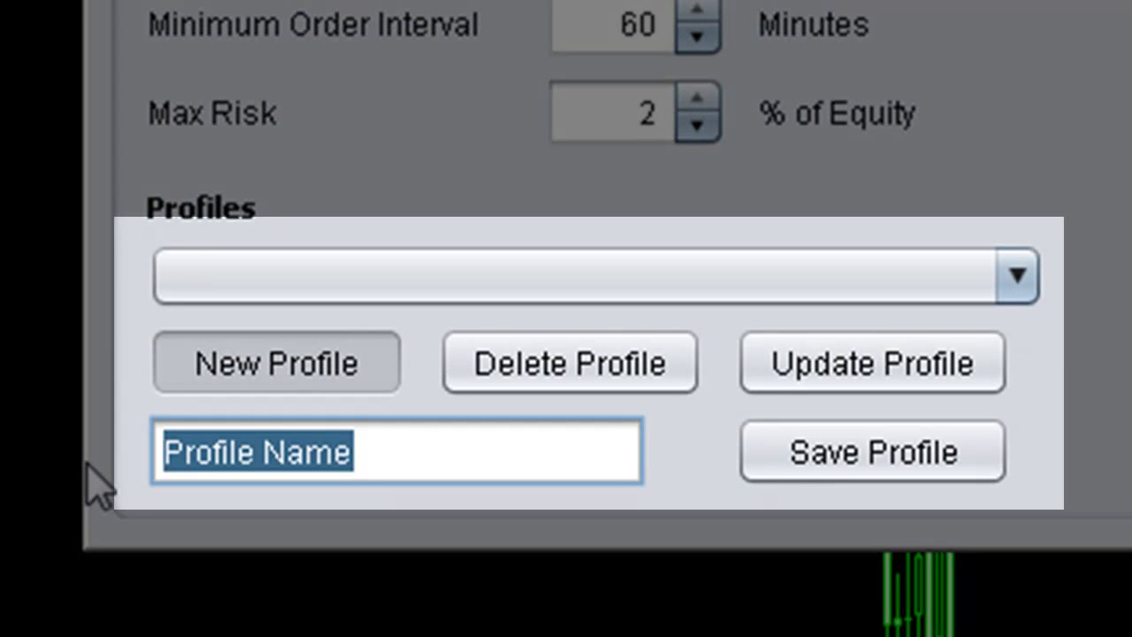
pyautogui.write('Buy 2 ')
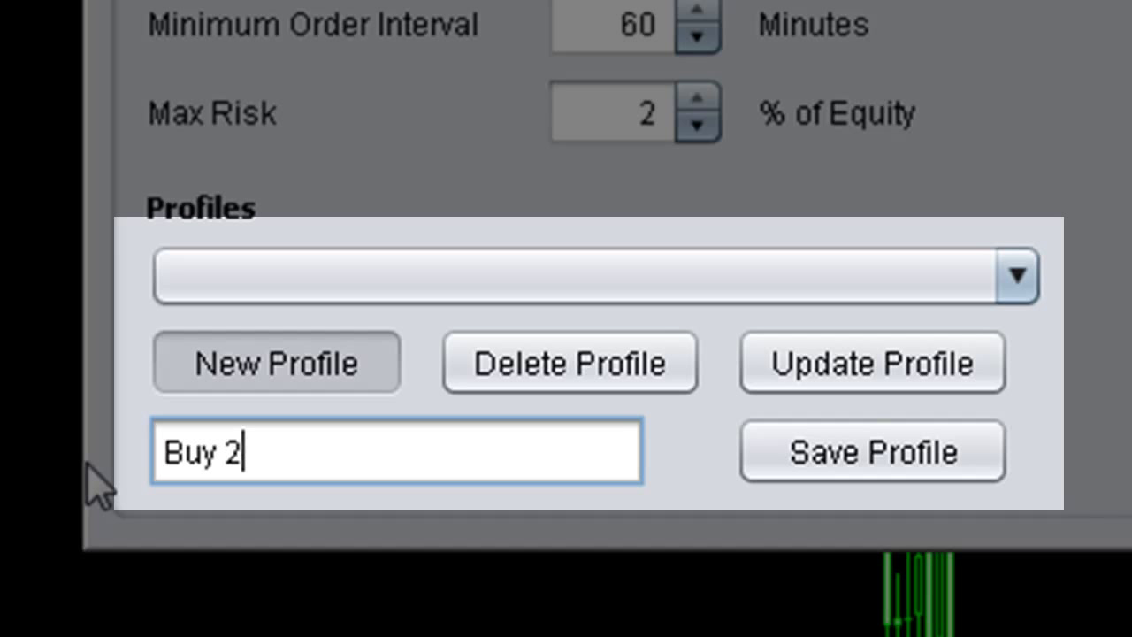
pyautogui.write('TPn')
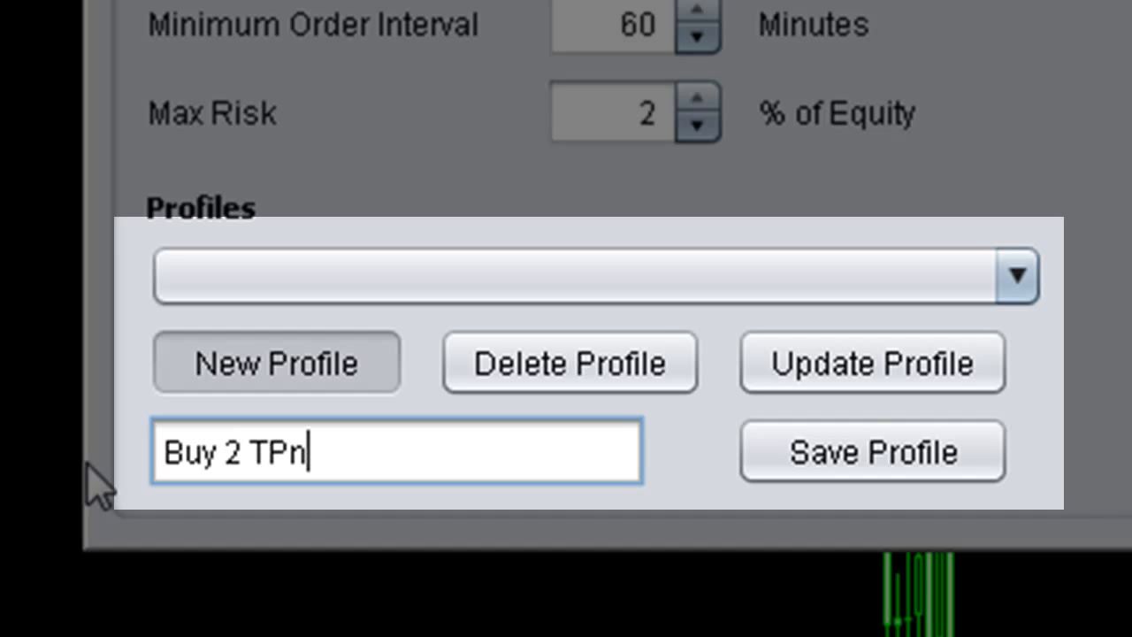
pyautogui.press('BackSpace')
pyautogui.write(' 50 50 s')
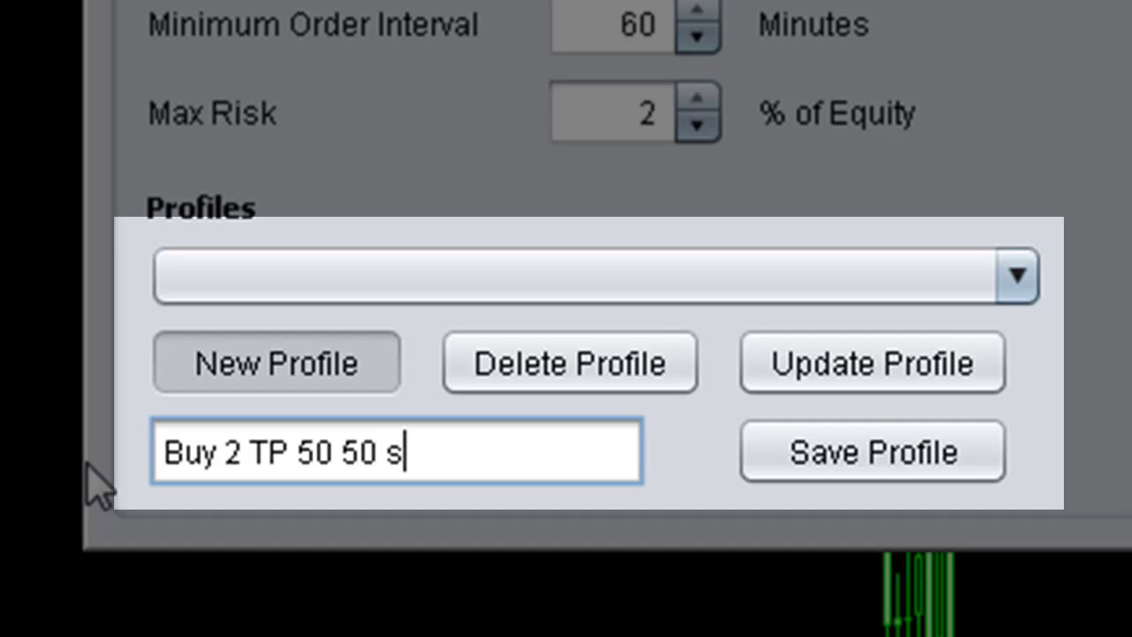
pyautogui.write('l=20')
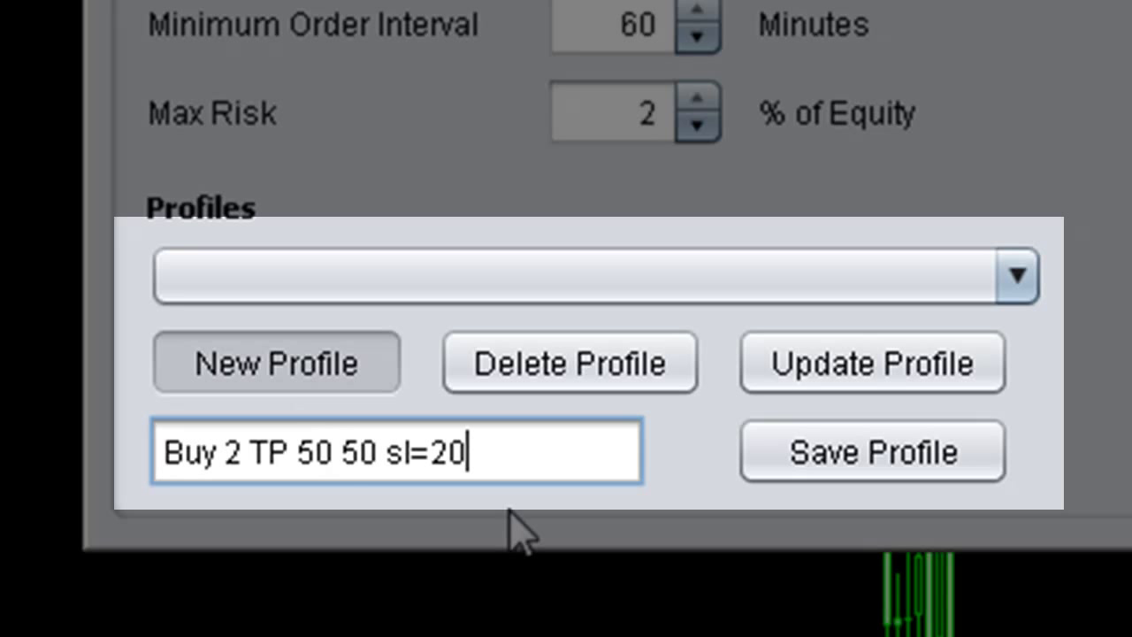
pyautogui.click(769, 464)
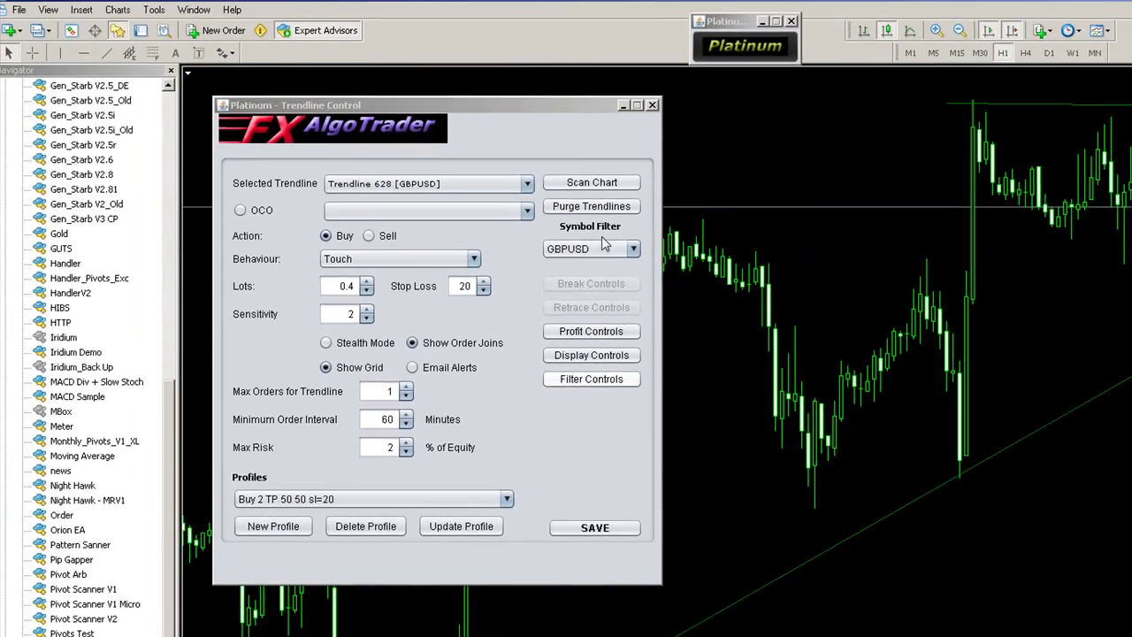
# Filter the trendline list to EURUSD and select Trendline 608.
pyautogui.click(604, 246)
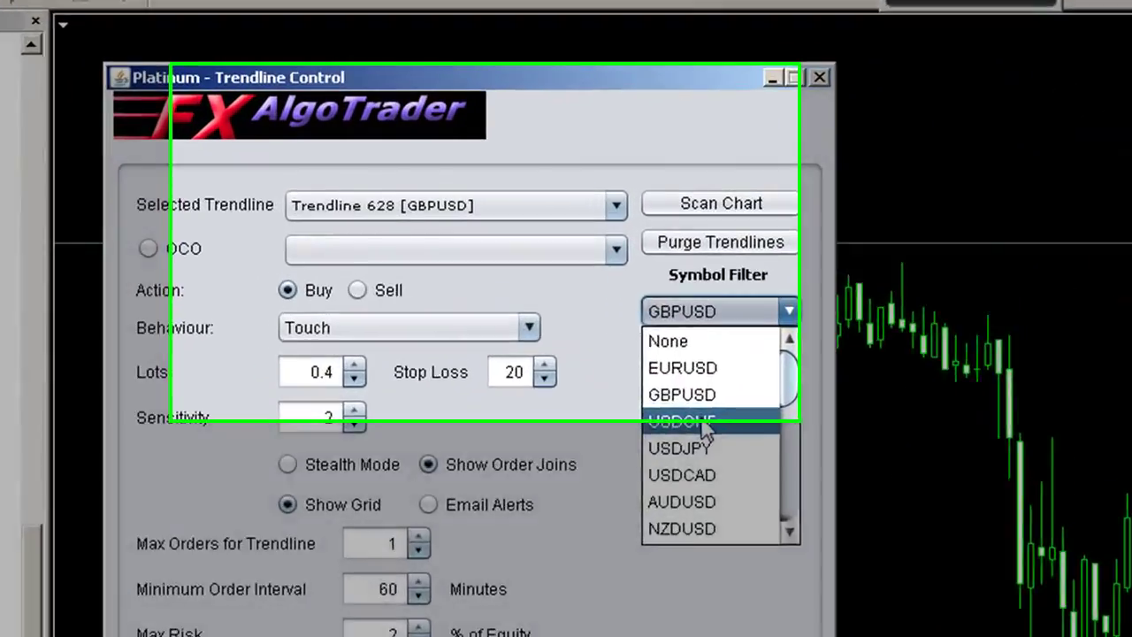
pyautogui.click(578, 283)
pyautogui.click(592, 252)
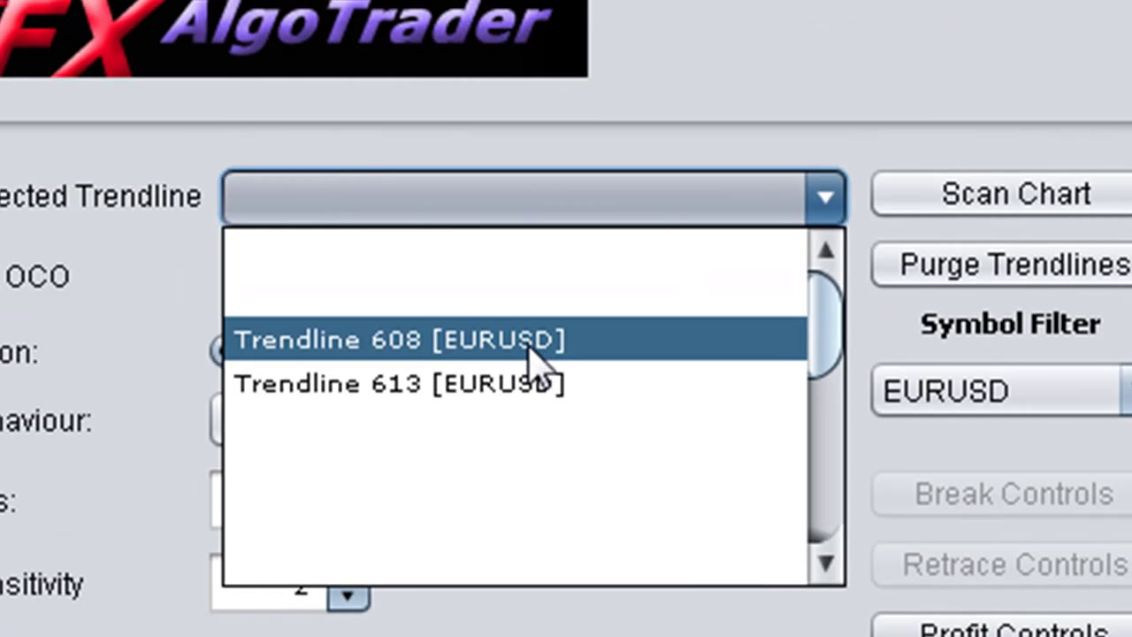
pyautogui.click(535, 353)
# Save Trendline 608's buy settings with stop loss 20 and close the chart properties.
pyautogui.click(805, 299)
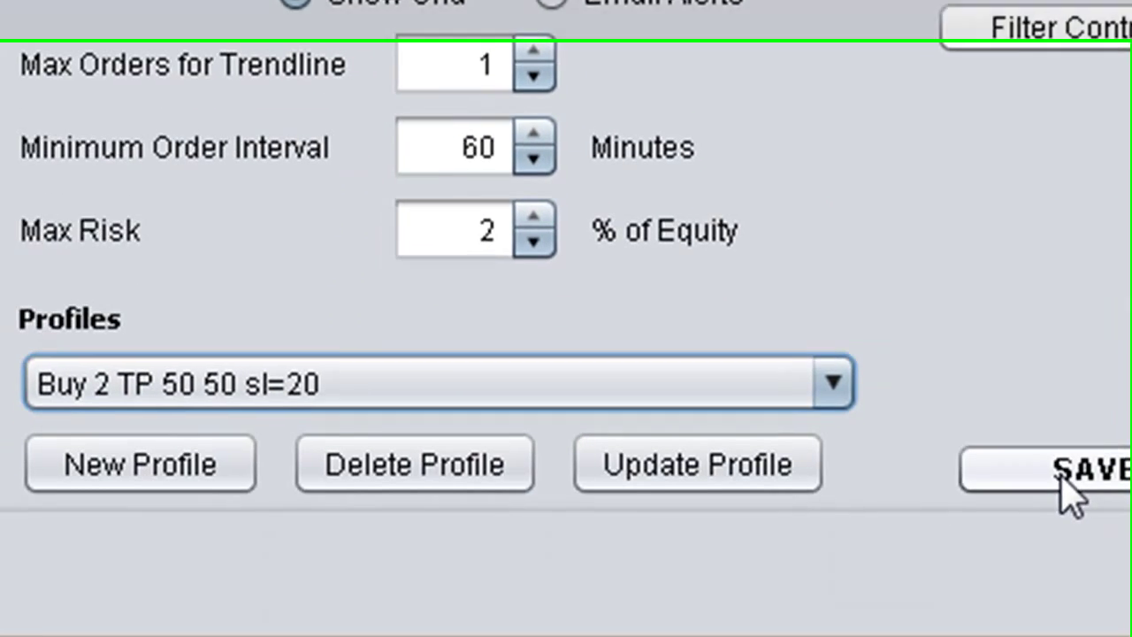
pyautogui.click(1061, 434)
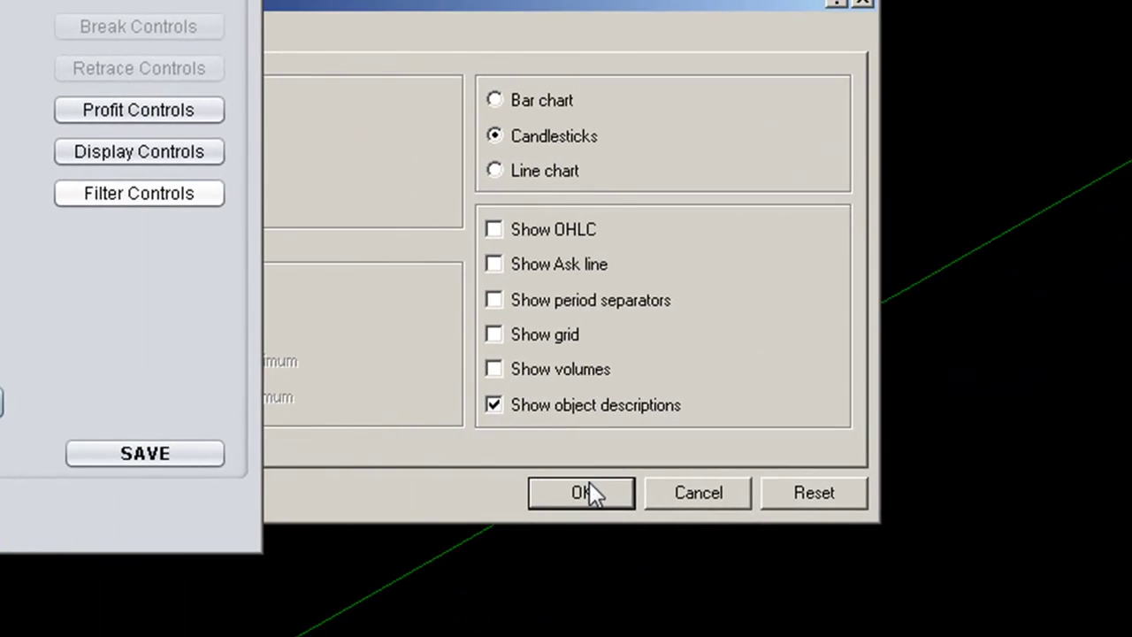
pyautogui.click(589, 483)
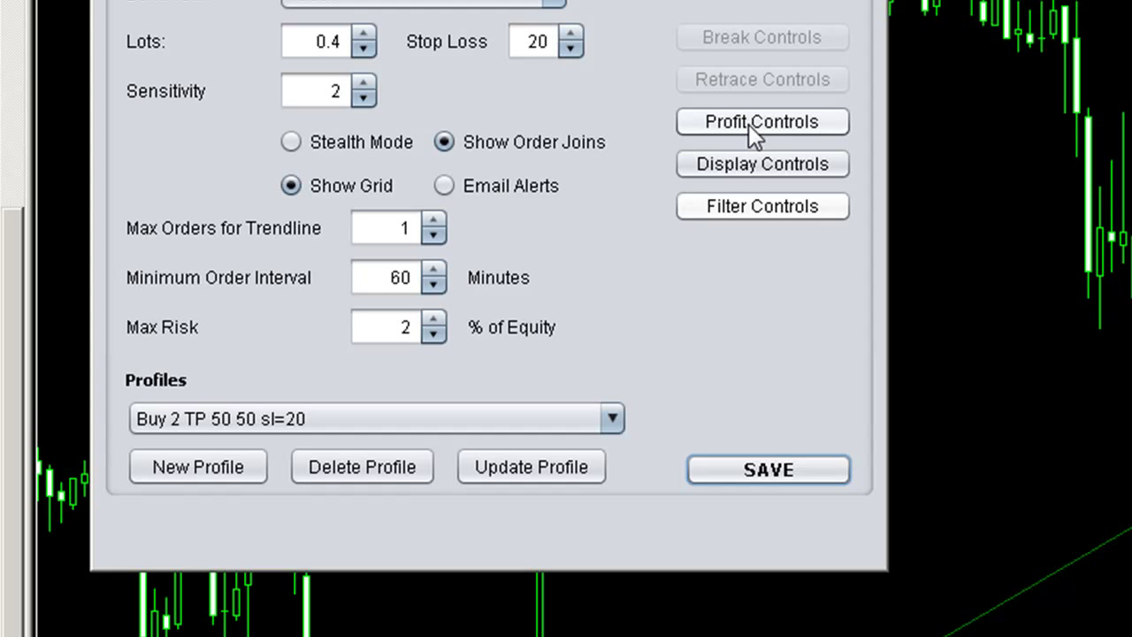
# Check the saved profiles list, keeping Buy 2 TP 50 50 sl=20 selected.
pyautogui.click(612, 418)
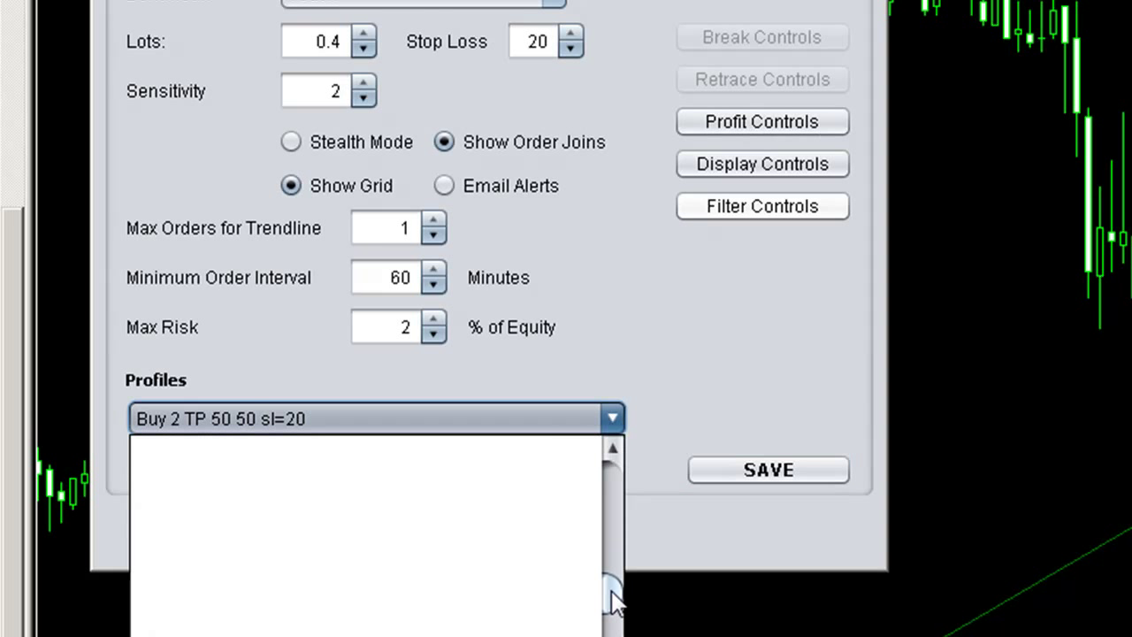
pyautogui.moveTo(615, 495); pyautogui.dragTo(616, 477)
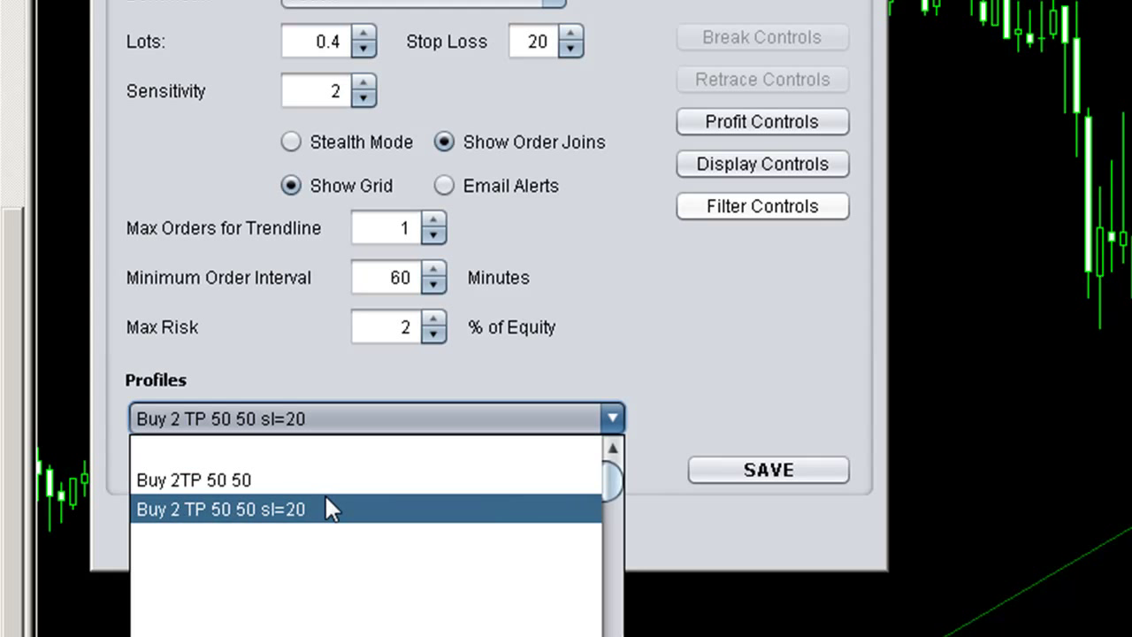
pyautogui.click(608, 339)
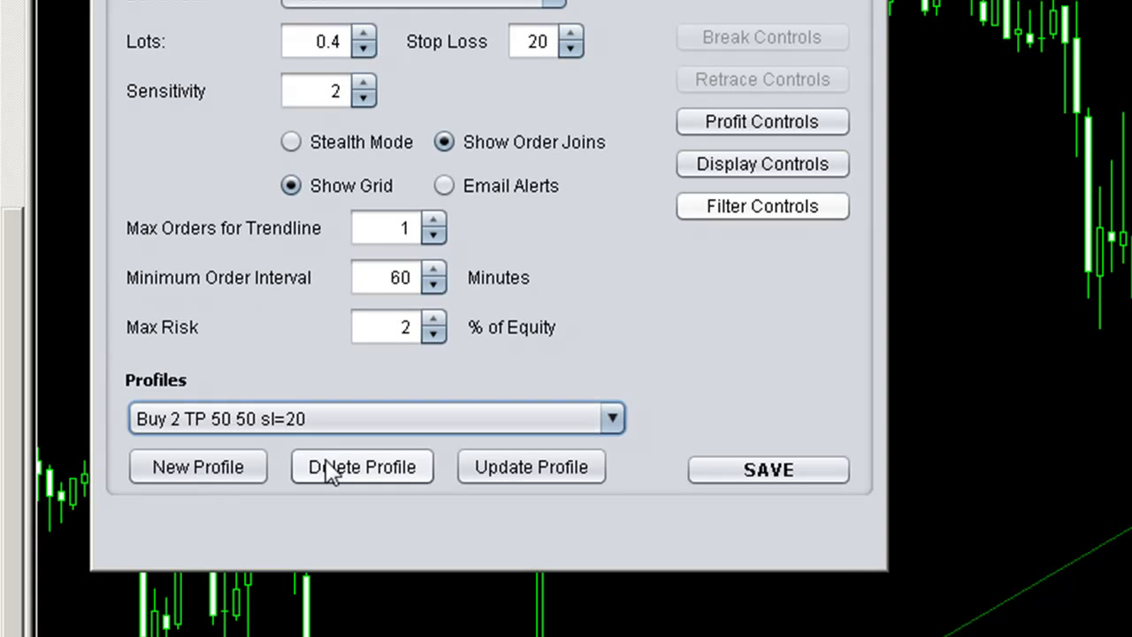
pyautogui.click(278, 413)
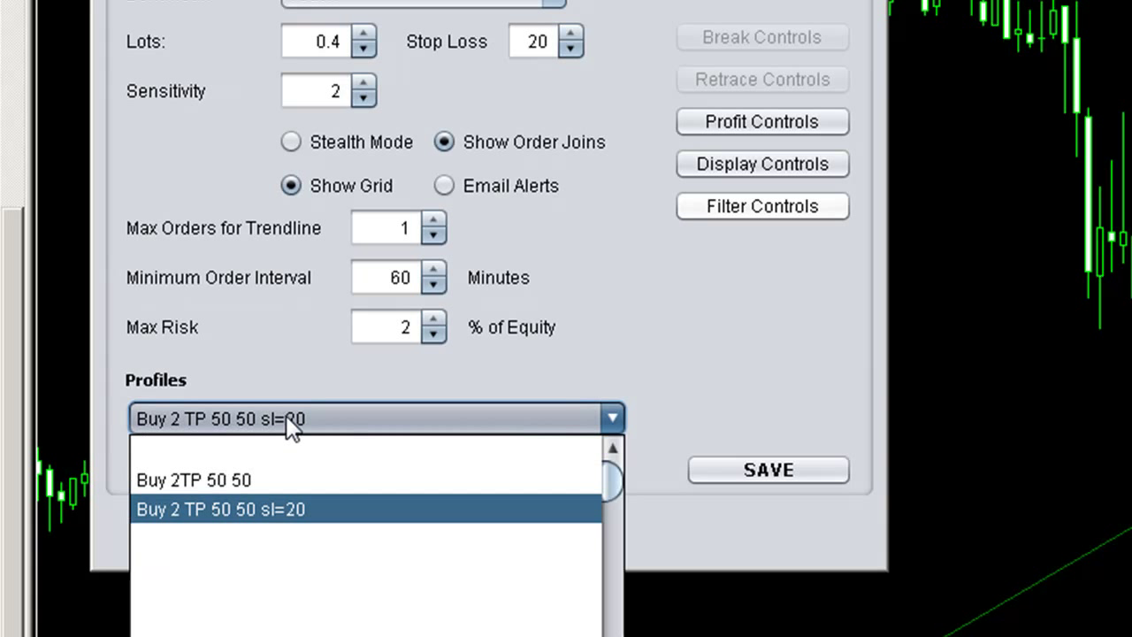
pyautogui.click(292, 420)
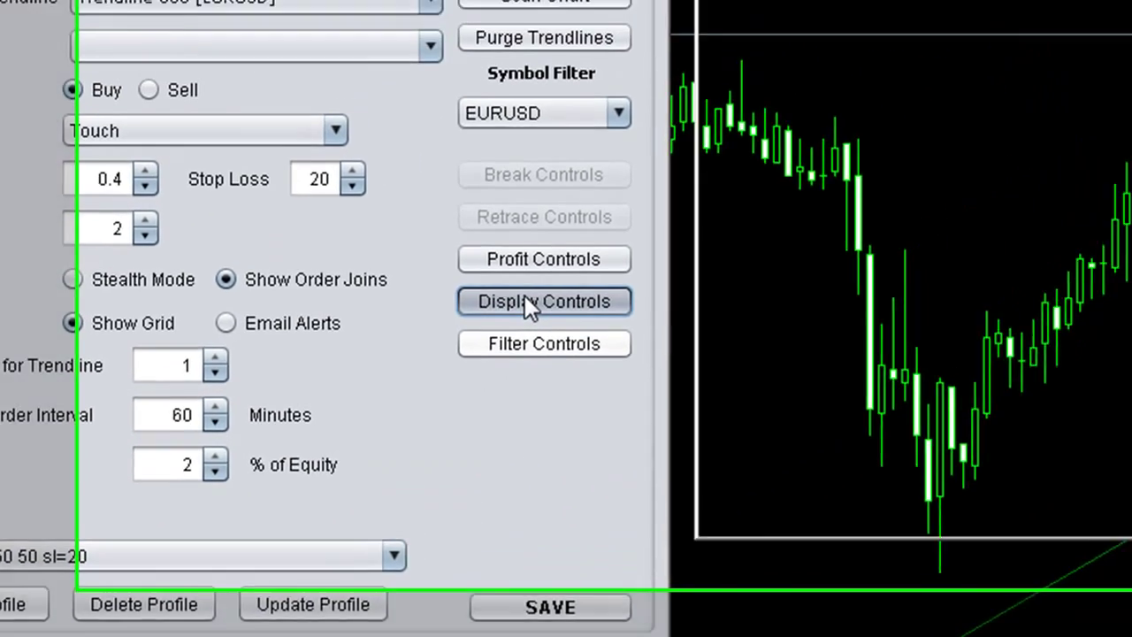
# Set the trendline display colour to White and style to SOLID.
pyautogui.click(737, 174)
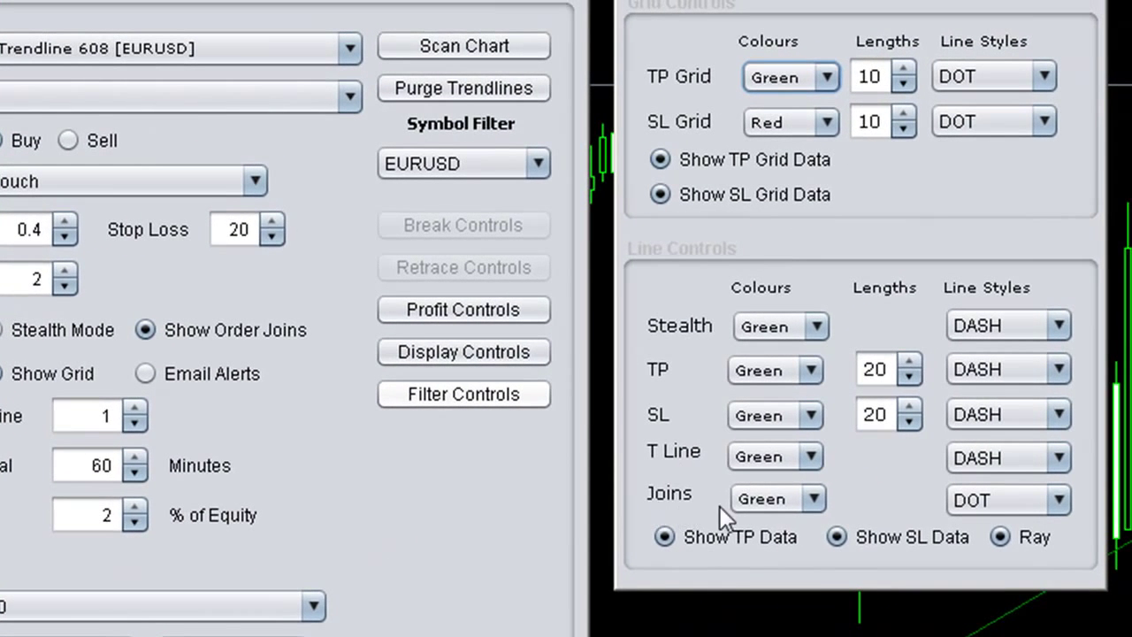
pyautogui.click(810, 461)
pyautogui.click(786, 566)
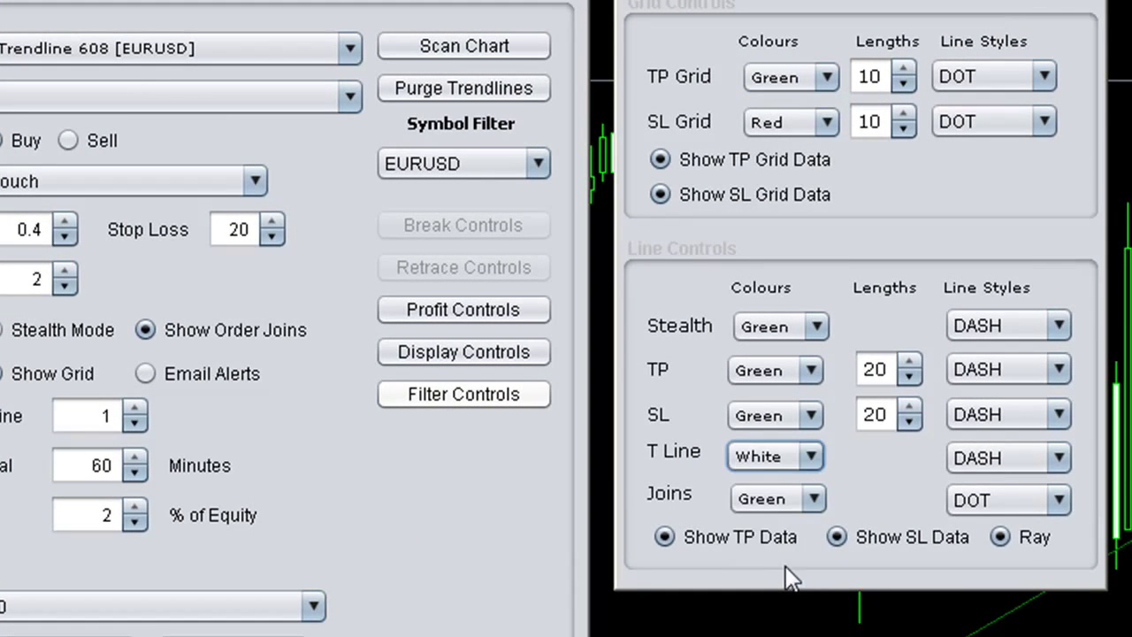
pyautogui.click(1007, 458)
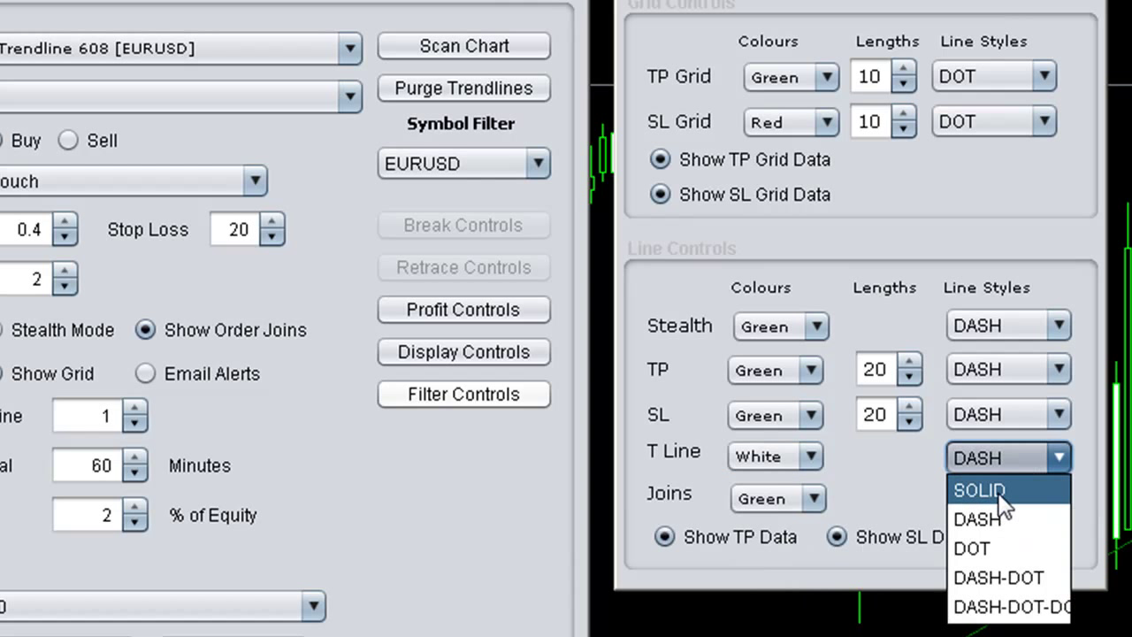
pyautogui.click(999, 492)
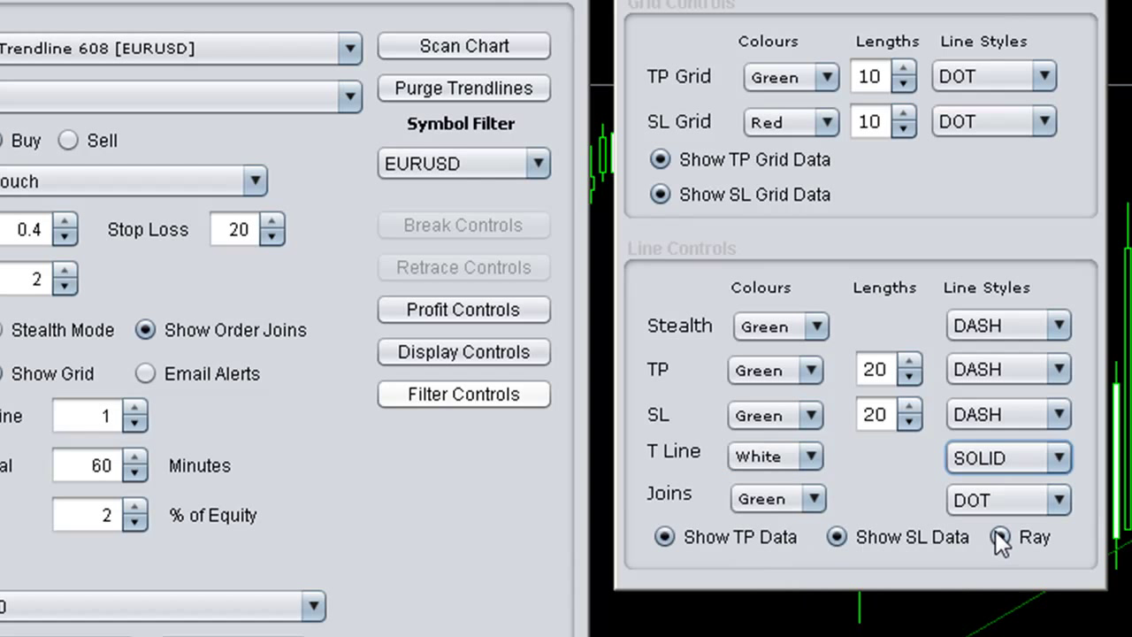
pyautogui.press('Escape')
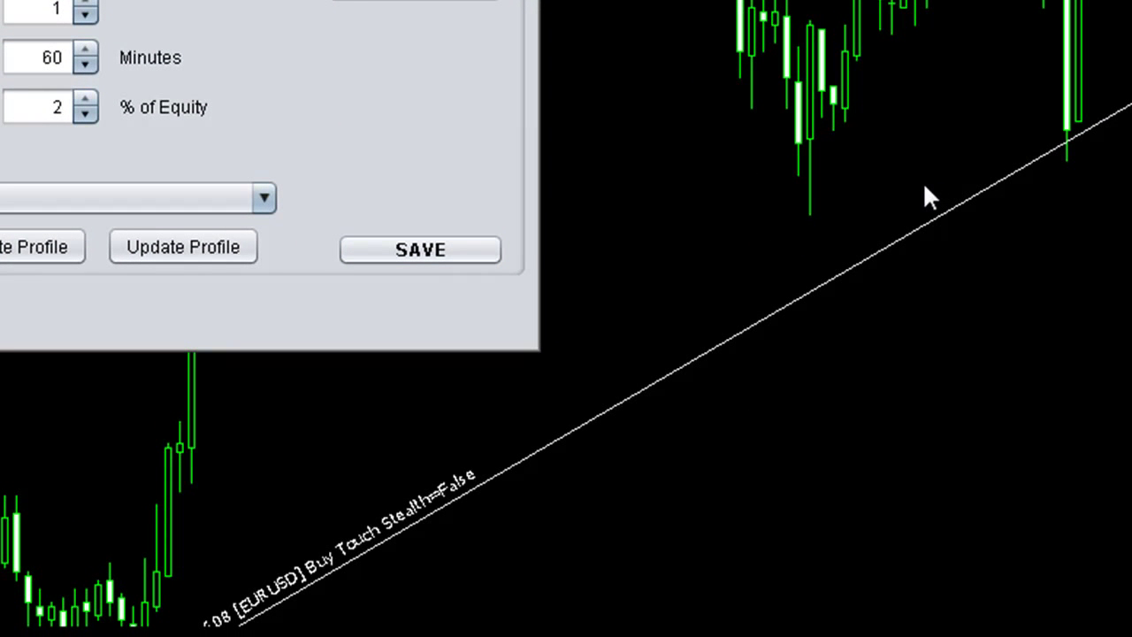
# Update the current profile and filter trendlines to GBPUSD.
pyautogui.click(255, 247)
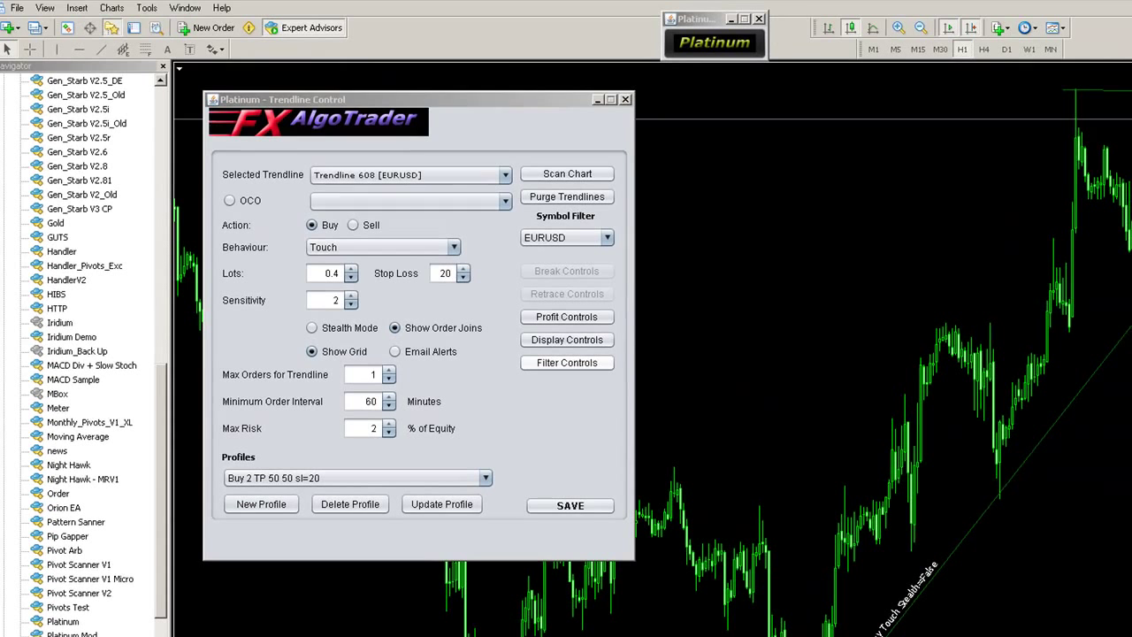
pyautogui.click(573, 240)
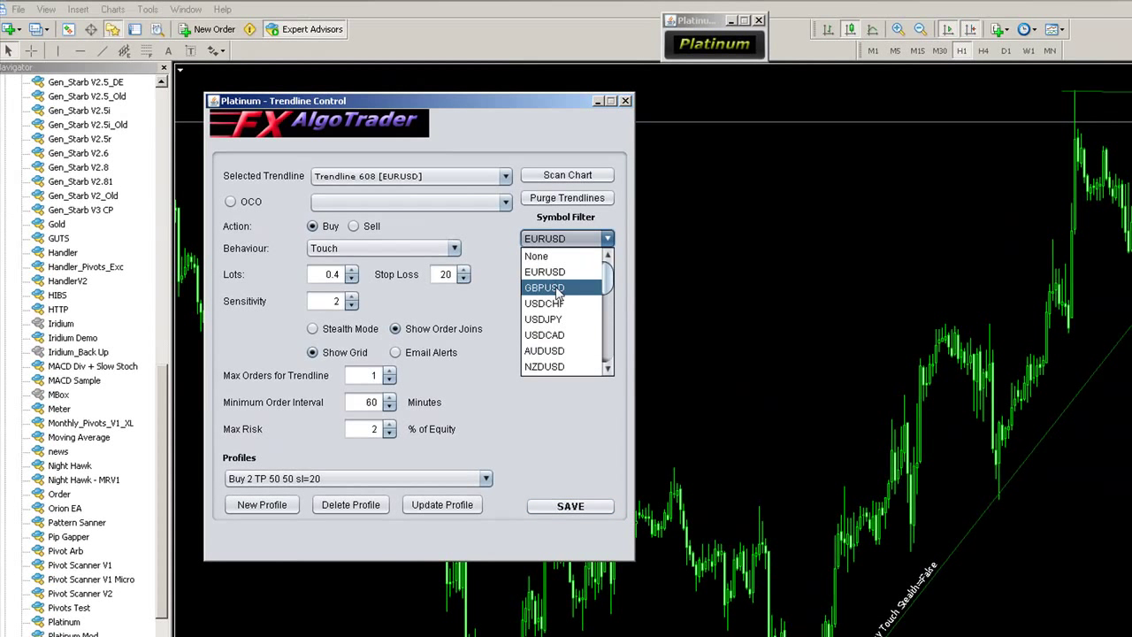
pyautogui.click(557, 287)
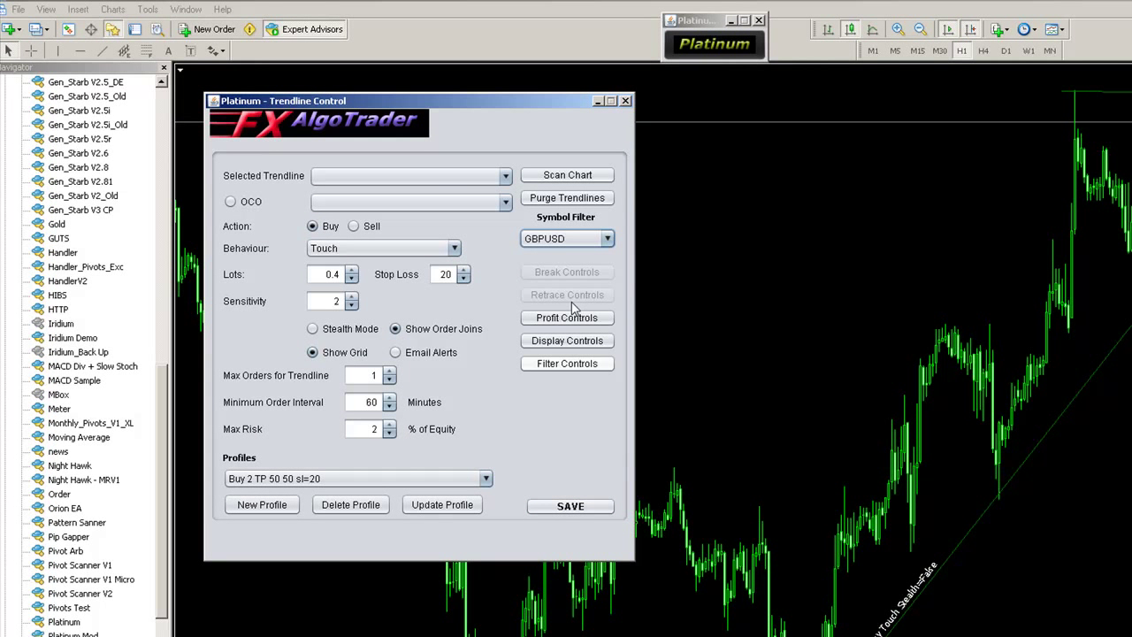
# Select Trendline 628 [GBPUSD] and apply the Buy 2 TP 50 50 sl=20 profile.
pyautogui.click(387, 177)
pyautogui.click(372, 250)
pyautogui.click(486, 478)
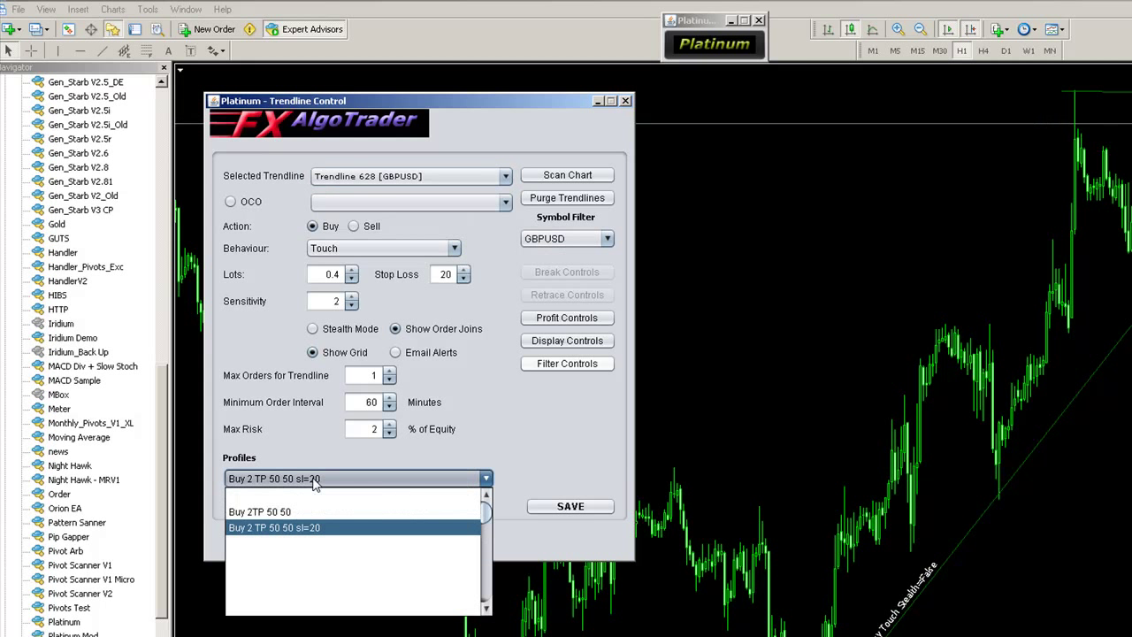
pyautogui.click(305, 527)
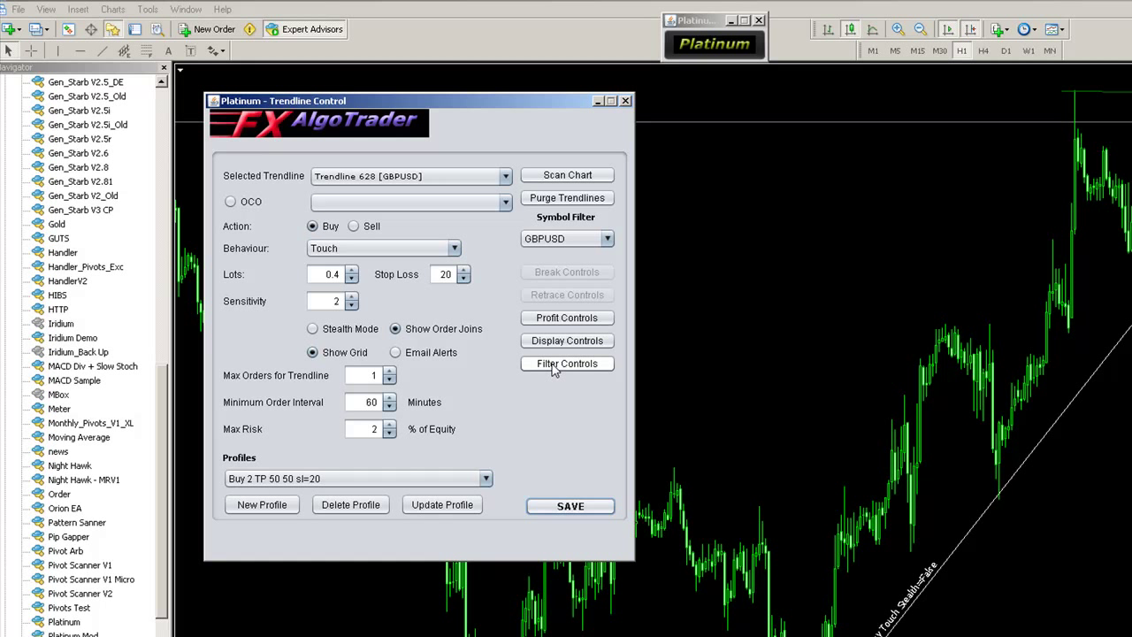
# Choose RSI as the indicator filter in Filter Controls.
pyautogui.click(575, 367)
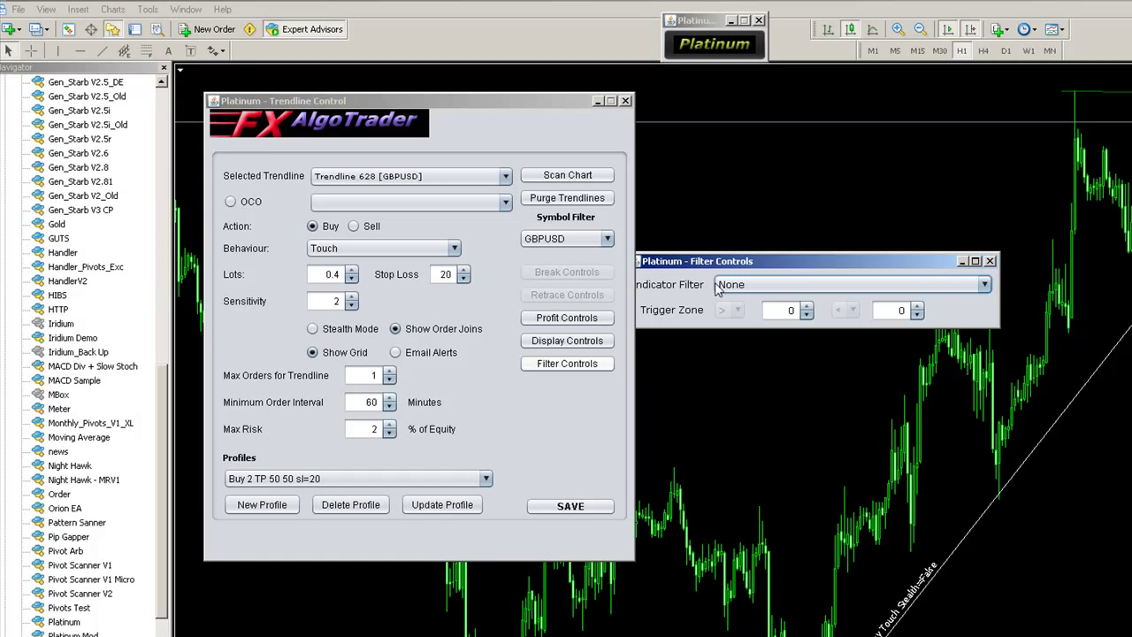
pyautogui.moveTo(740, 267); pyautogui.dragTo(787, 303)
pyautogui.click(786, 319)
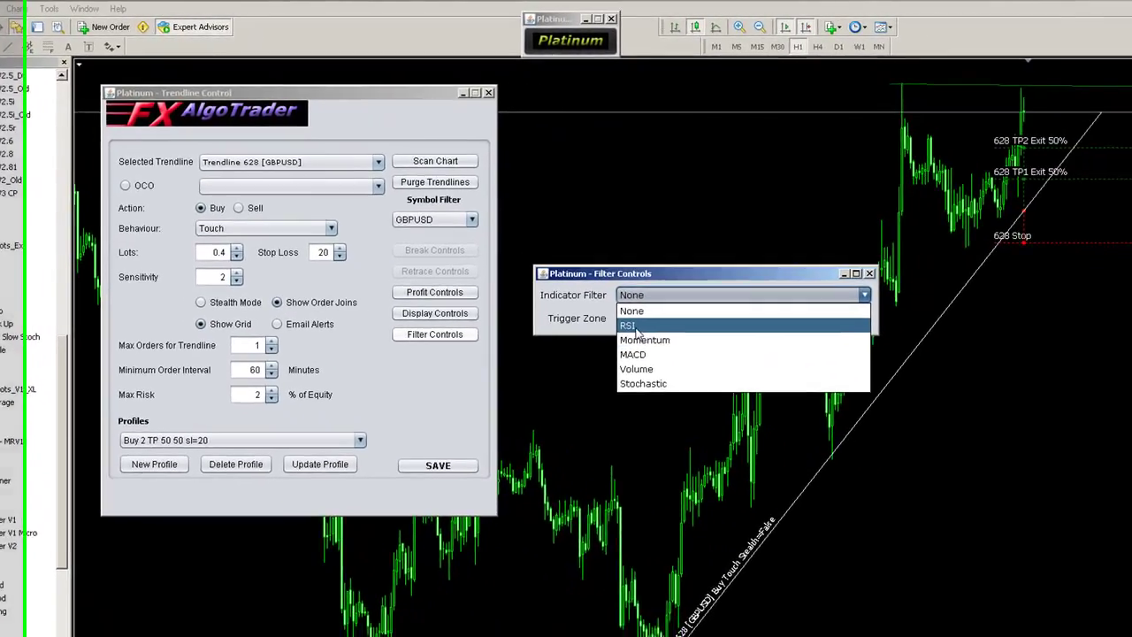
pyautogui.click(636, 327)
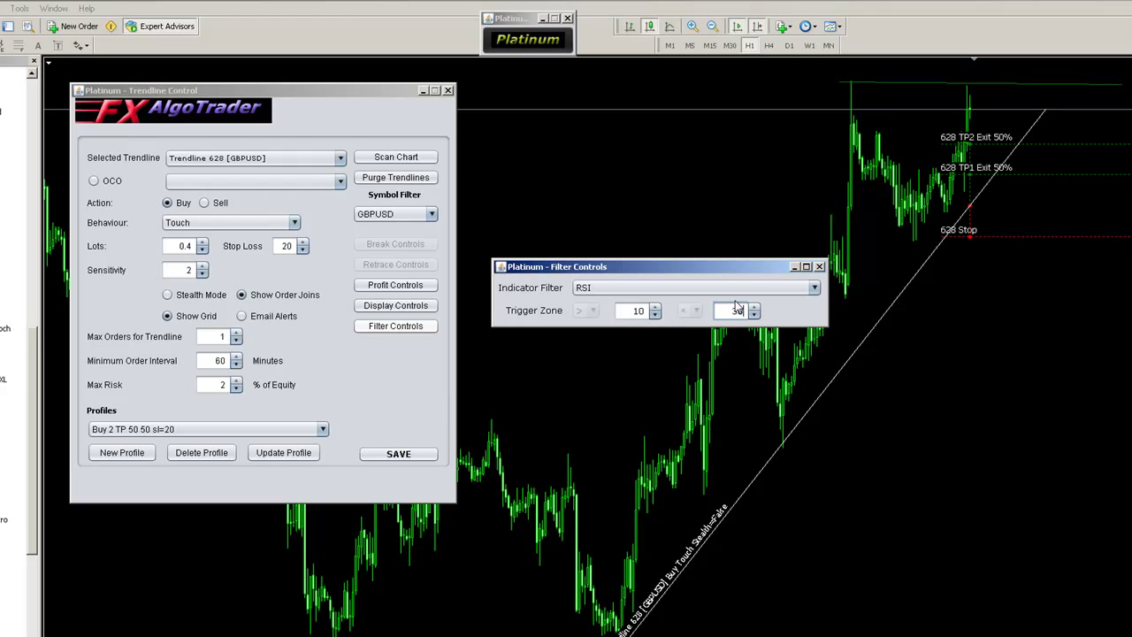
pyautogui.click(327, 355)
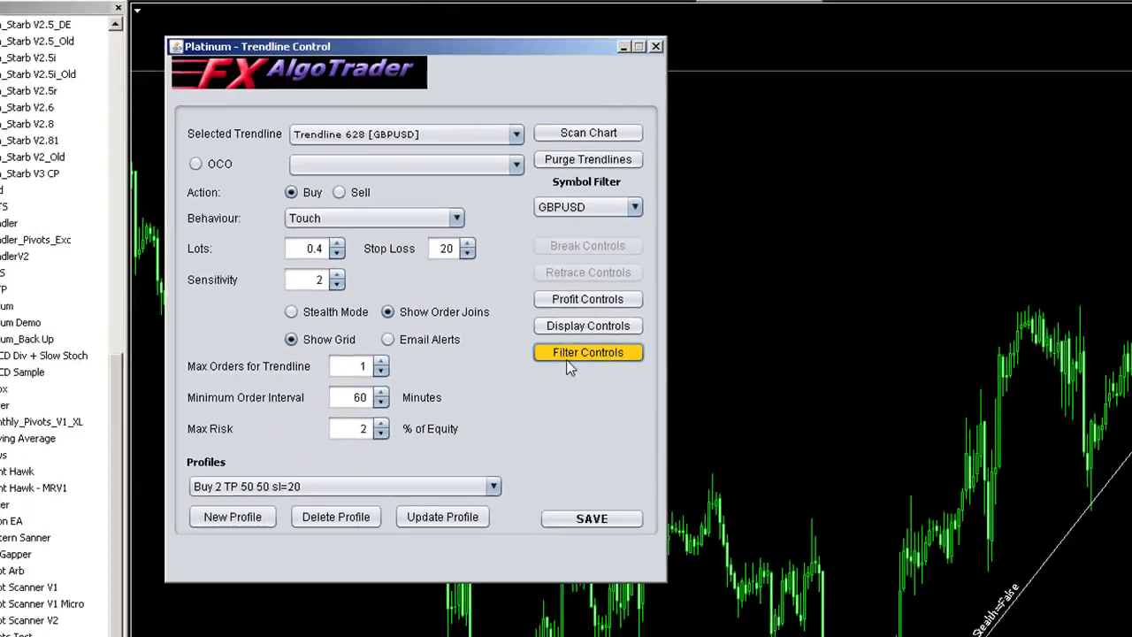
# Confirm the RSI filter is set and save Trendline 628's settings.
pyautogui.click(568, 359)
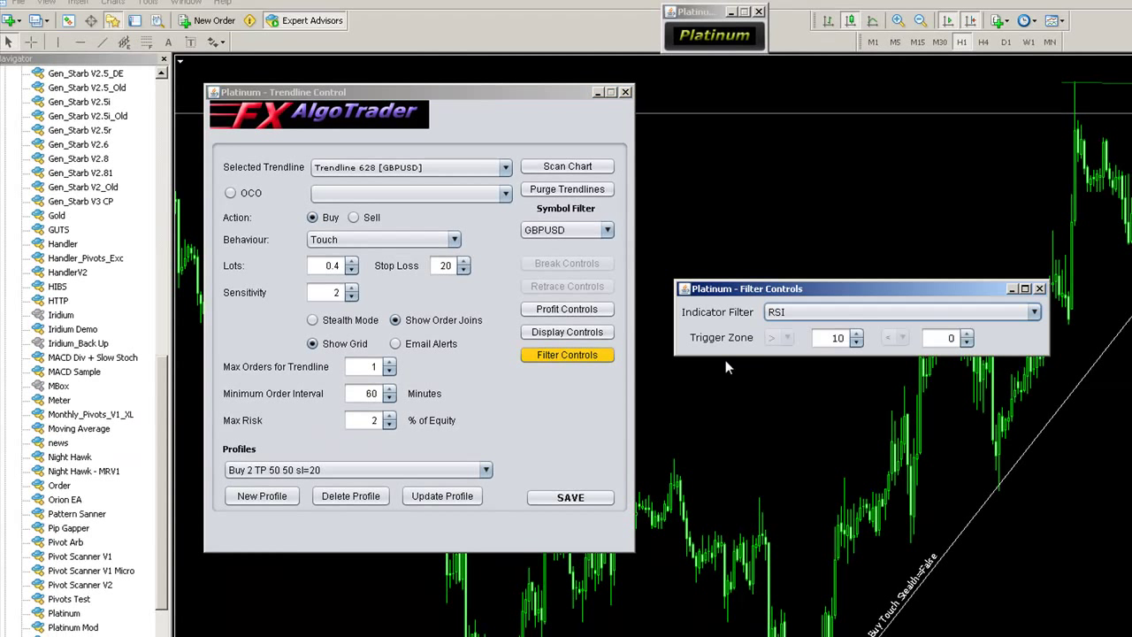
pyautogui.click(778, 311)
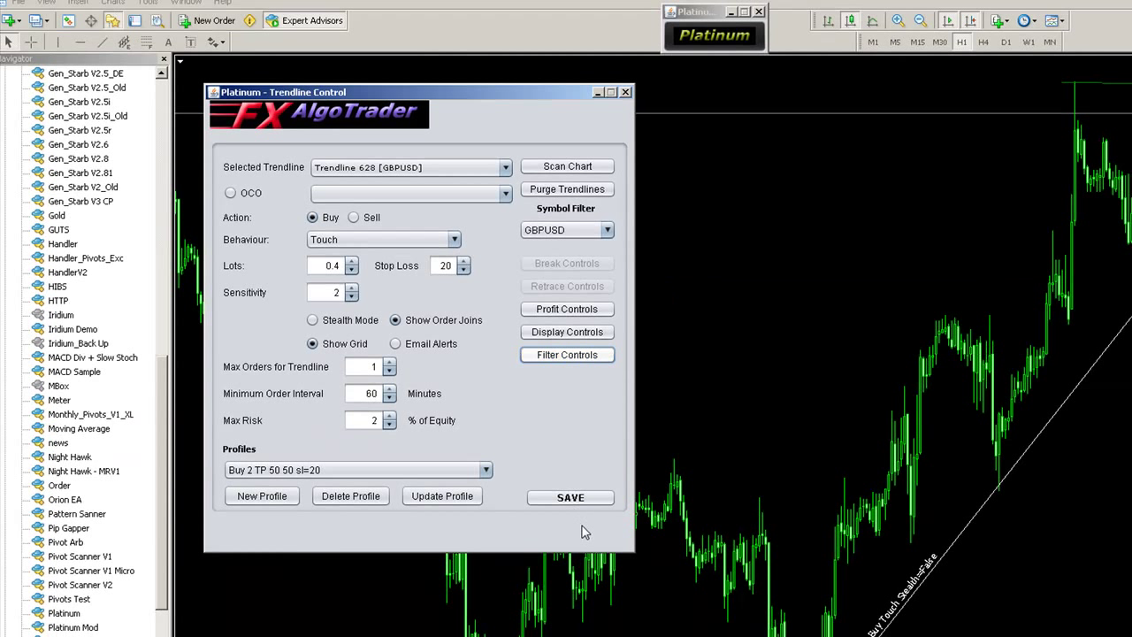
pyautogui.click(571, 497)
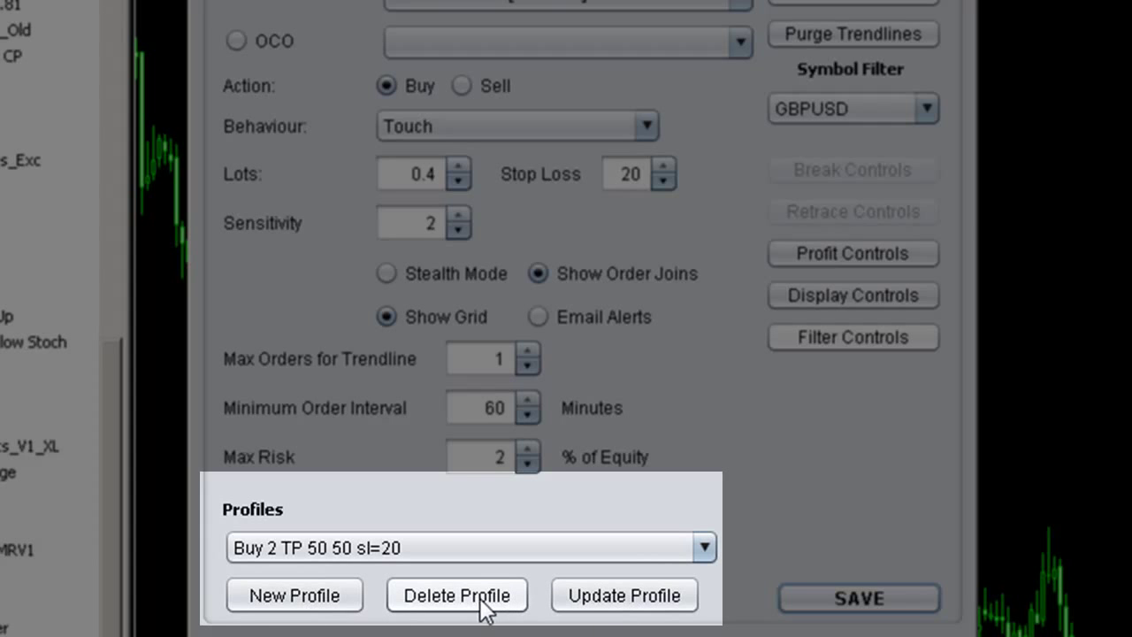
# Delete the old Buy 2TP 50 50 profile and check the remaining profiles.
pyautogui.click(483, 552)
pyautogui.click(412, 605)
pyautogui.click(451, 608)
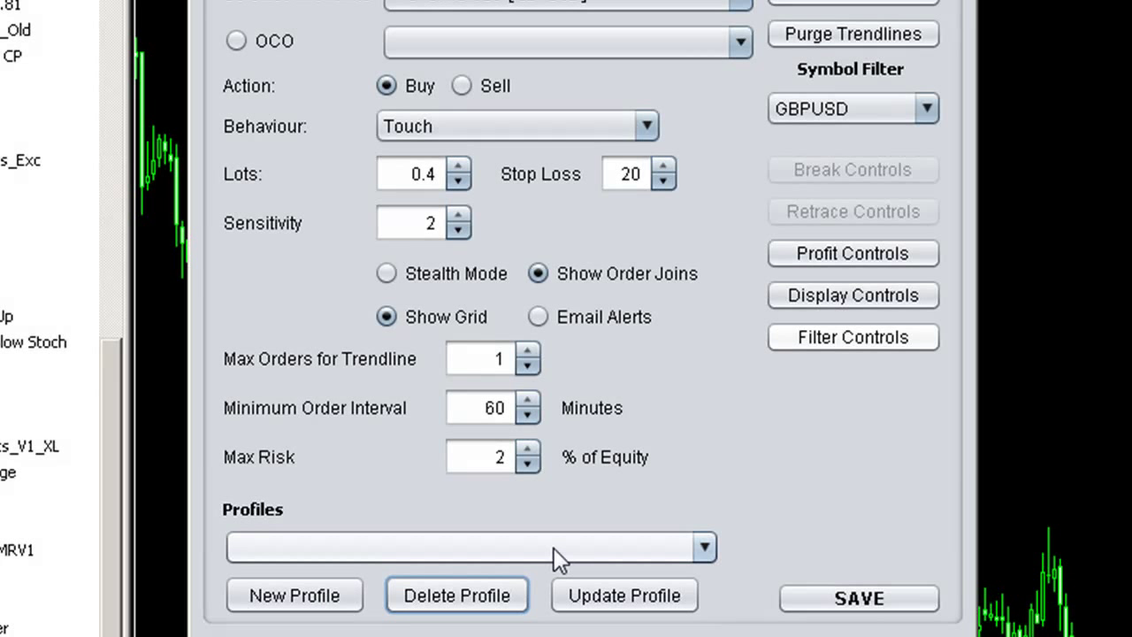
pyautogui.click(544, 555)
pyautogui.click(686, 548)
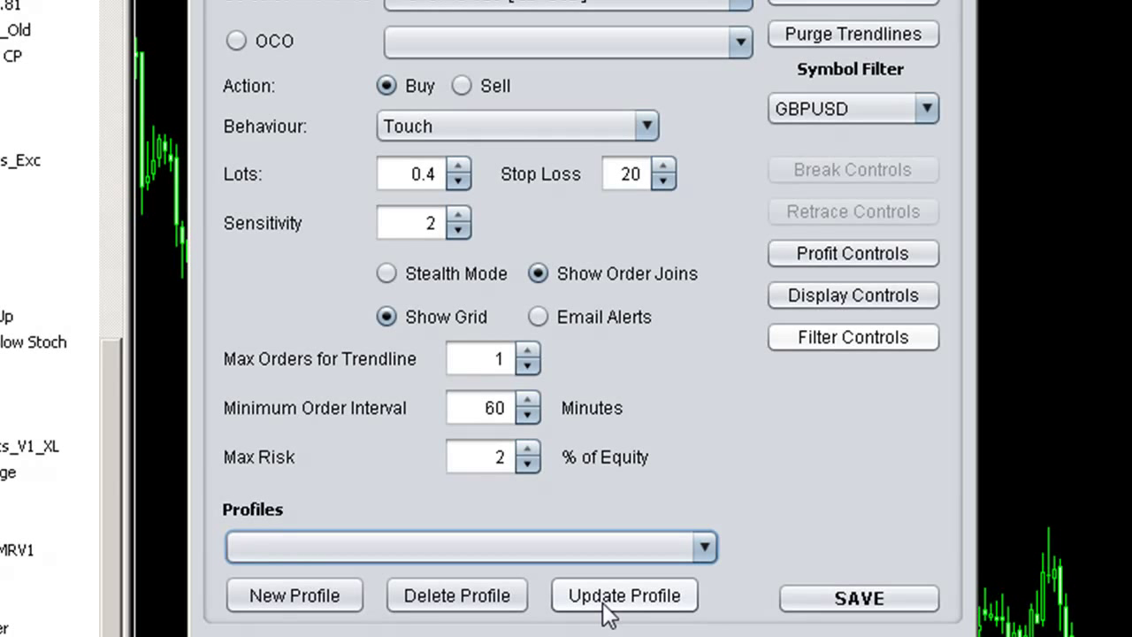